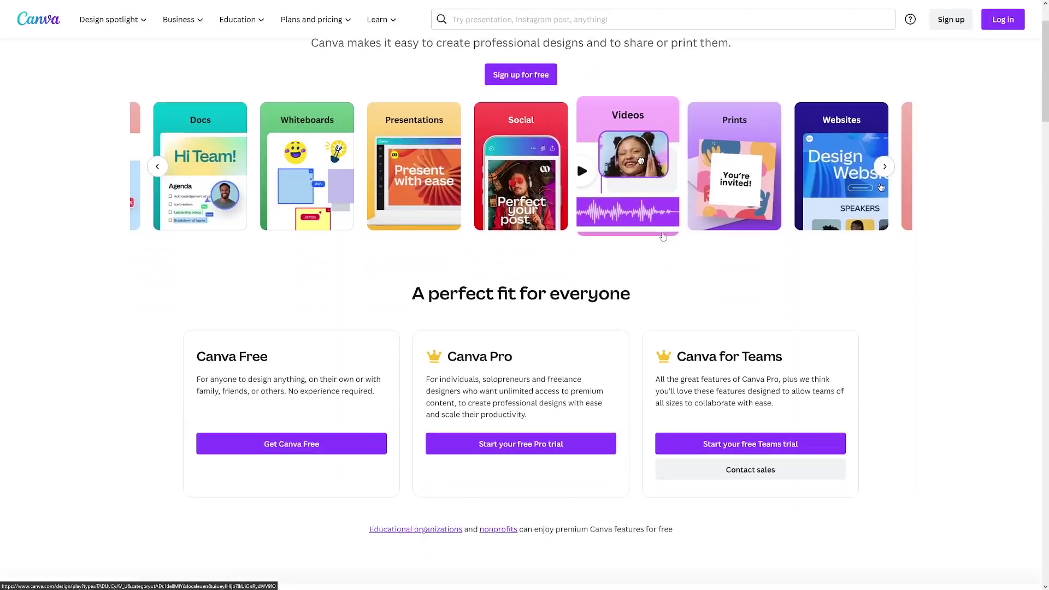
# - Dismiss the Pro trial sign-up and compare yearly prices for Canva Free, Pro and Teams
pyautogui.click(507, 406)
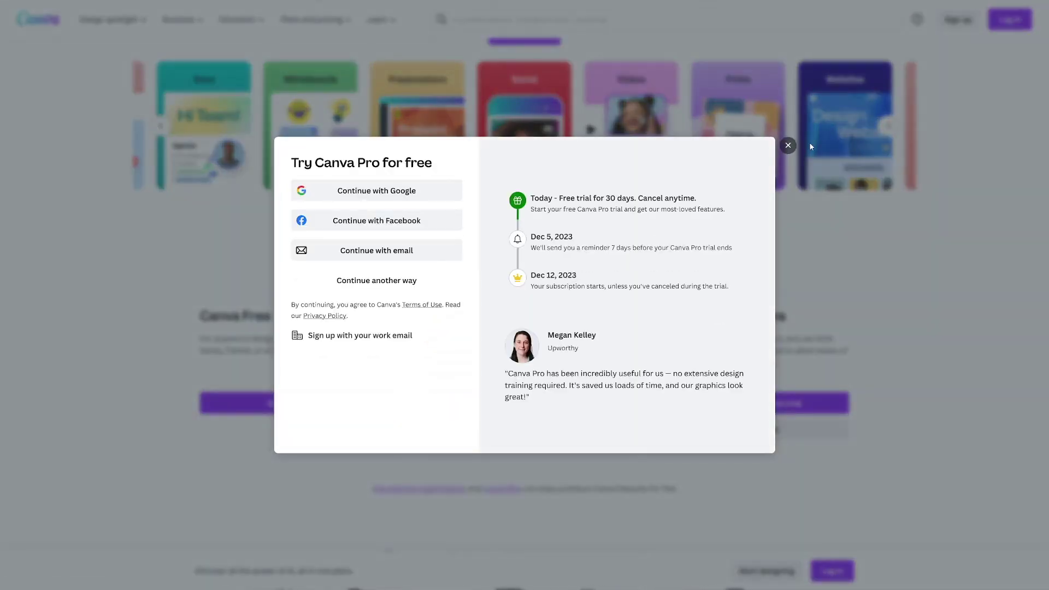
pyautogui.click(788, 145)
pyautogui.scroll(2, 582, 238)
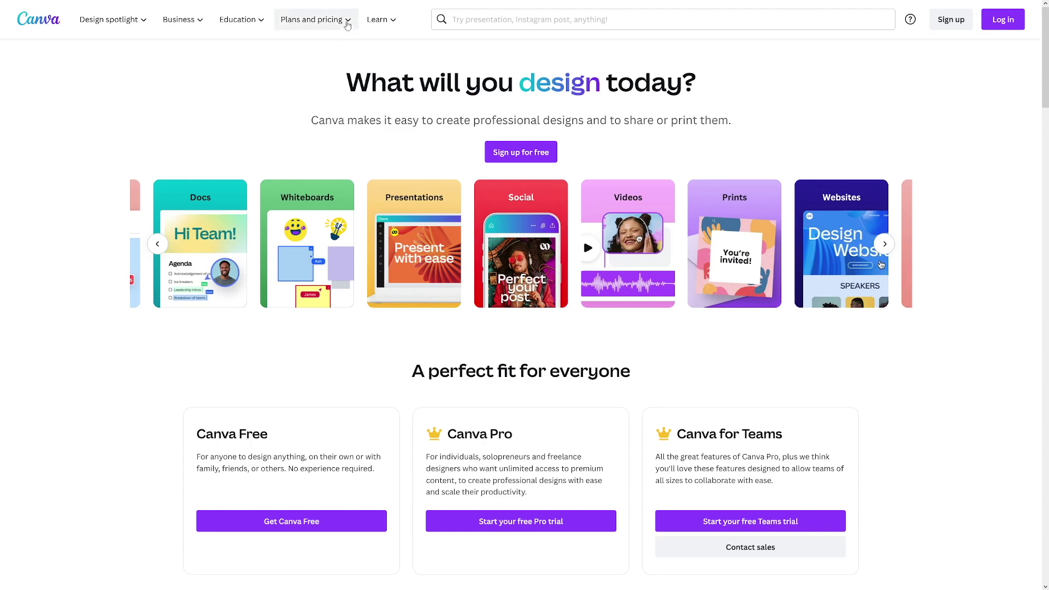
pyautogui.moveTo(348, 25)
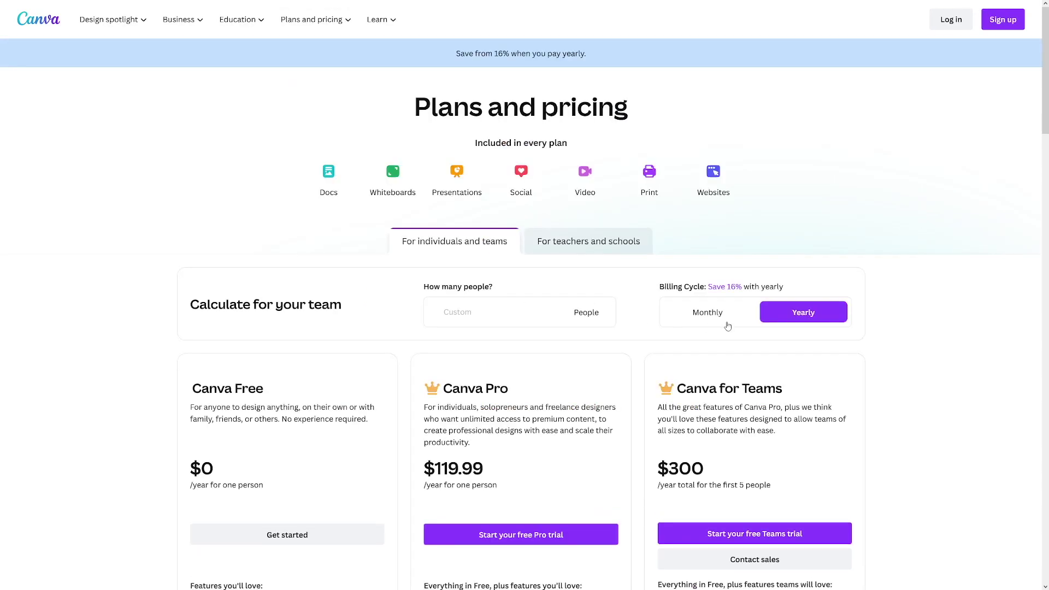
pyautogui.scroll(-3, 645, 330)
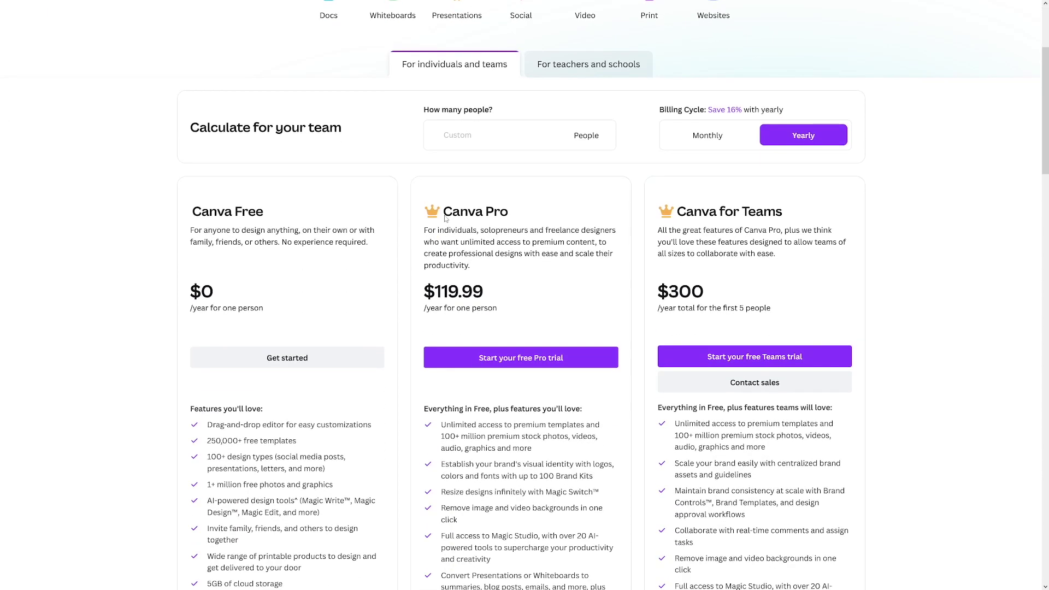
pyautogui.scroll(2, 614, 320)
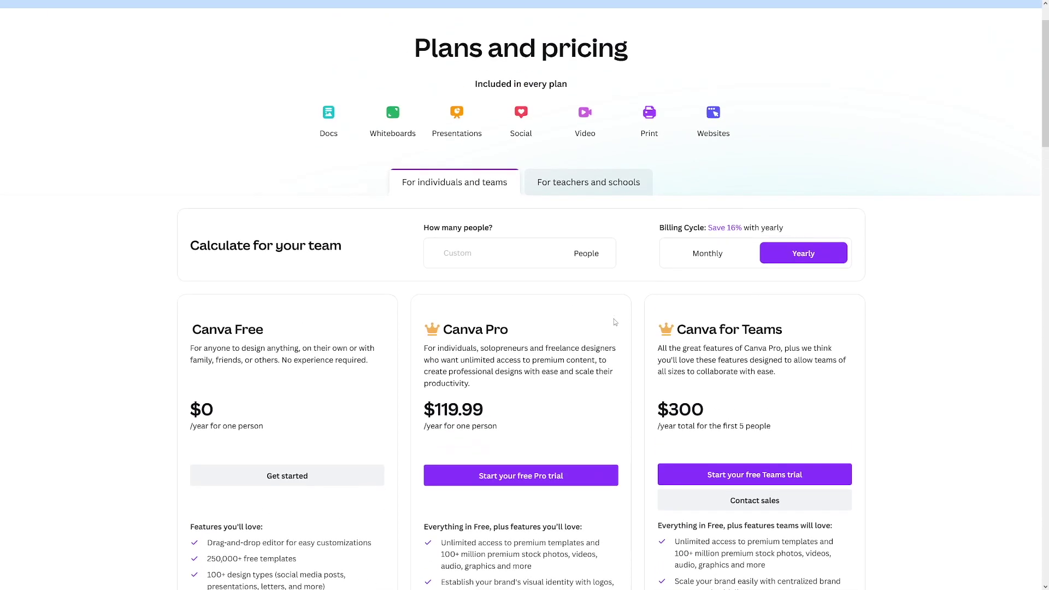
pyautogui.scroll(-2, 614, 319)
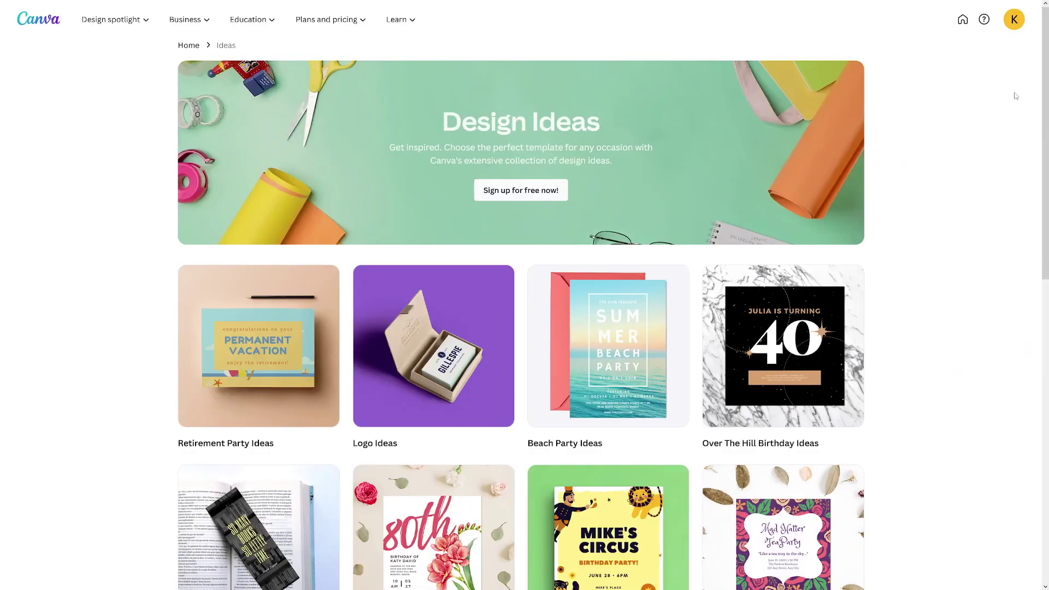
# - Scroll through Canva's Design Ideas template gallery
pyautogui.scroll(-2, 1015, 96)
pyautogui.scroll(-2, 1015, 96)
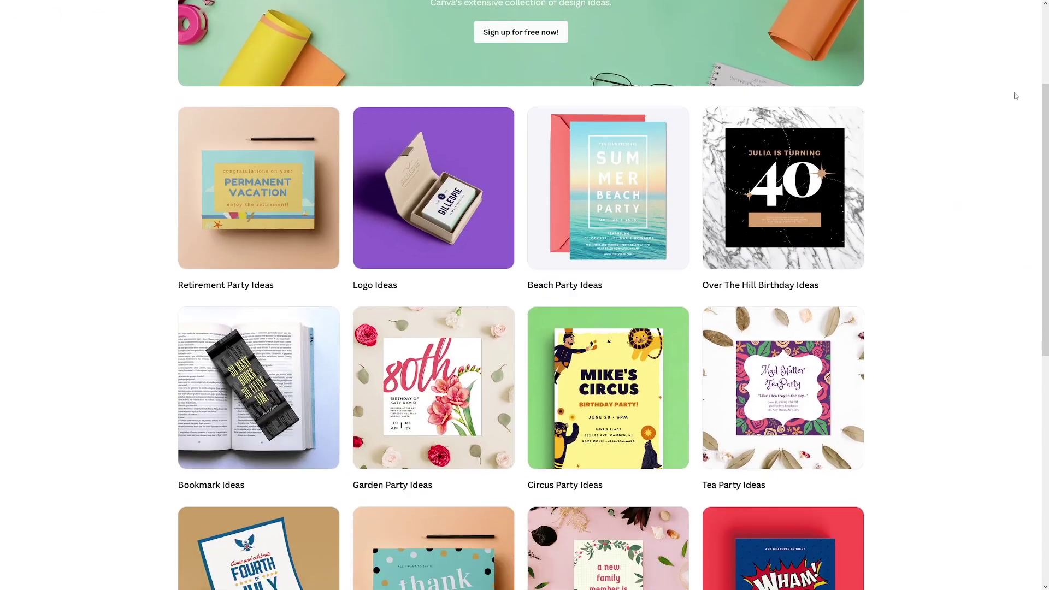
pyautogui.scroll(-4, 1015, 96)
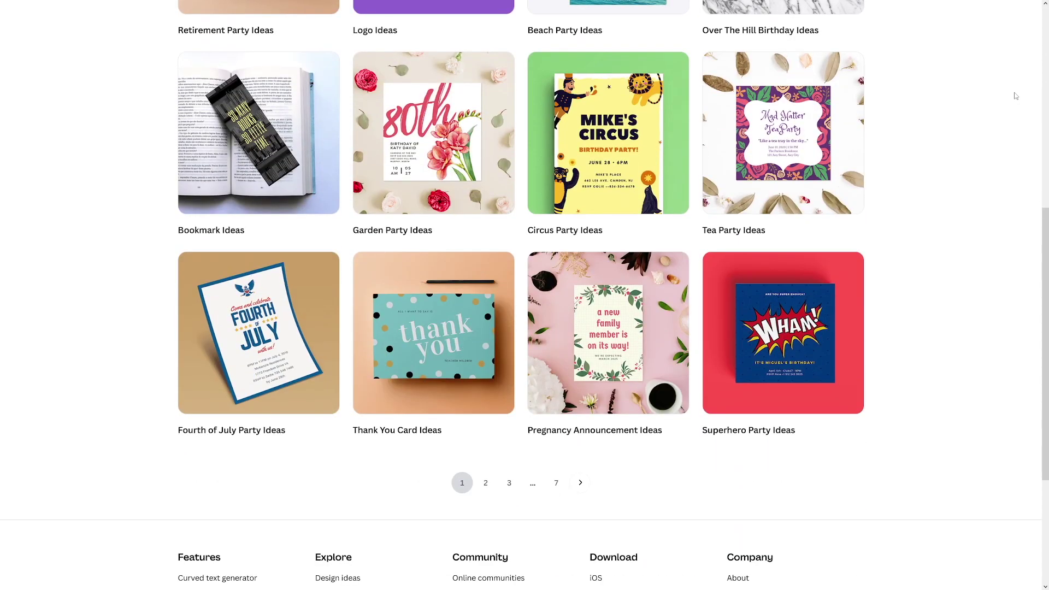
pyautogui.scroll(8, 998, 162)
pyautogui.scroll(1, 1000, 162)
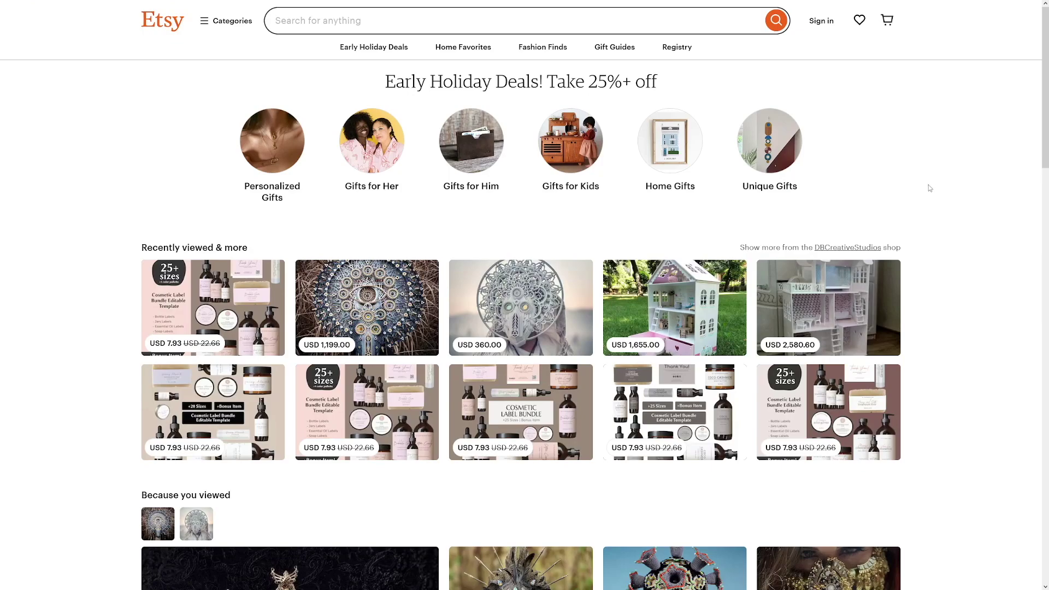
# - Search Etsy for 'canva' and scroll through the template listings and their prices
pyautogui.scroll(-10, 932, 184)
pyautogui.scroll(9, 933, 185)
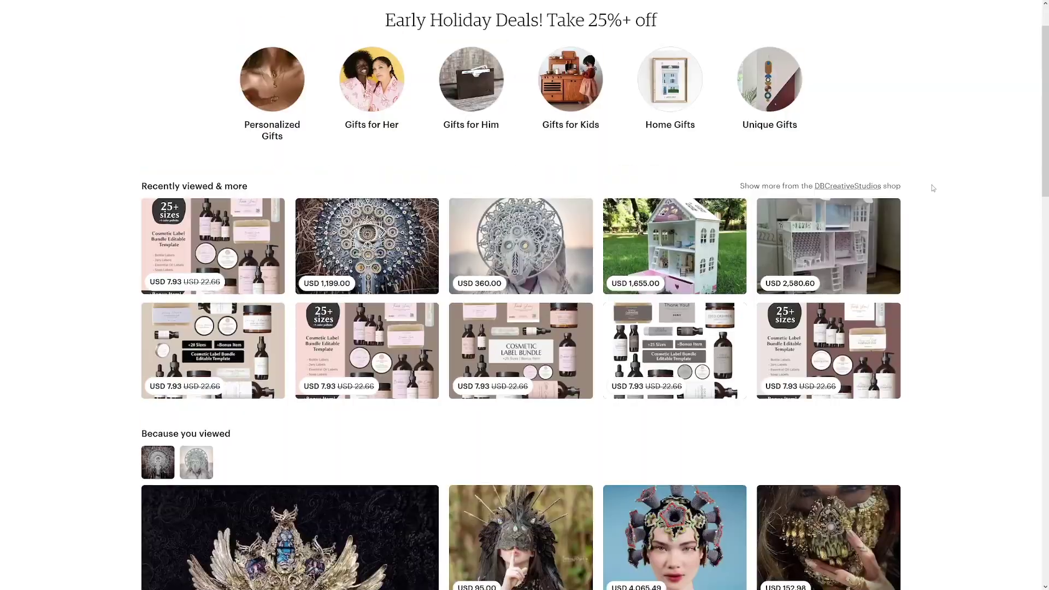
pyautogui.scroll(1, 932, 186)
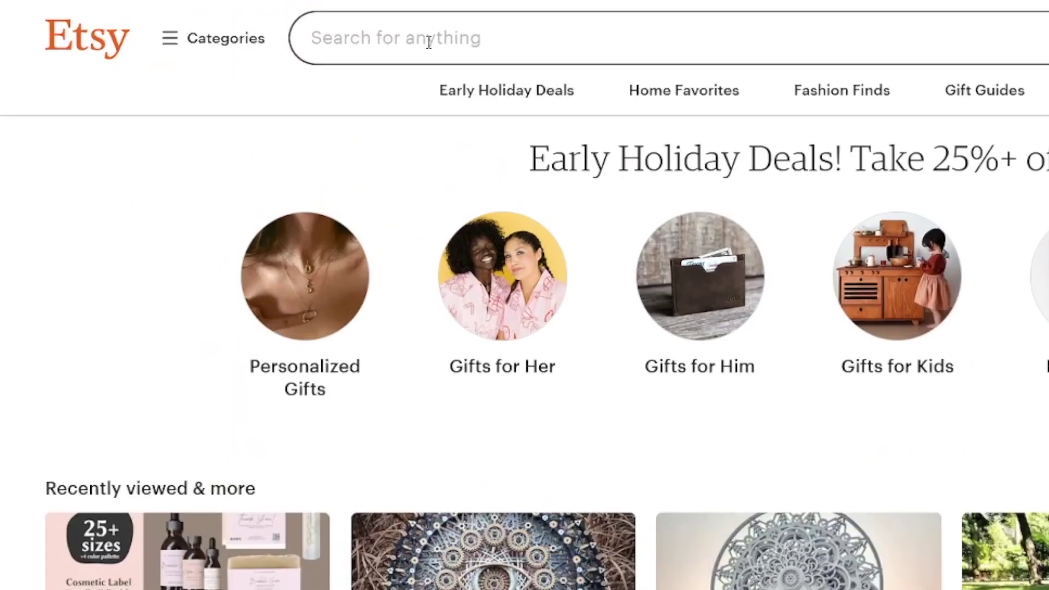
pyautogui.click(334, 19)
pyautogui.write('c')
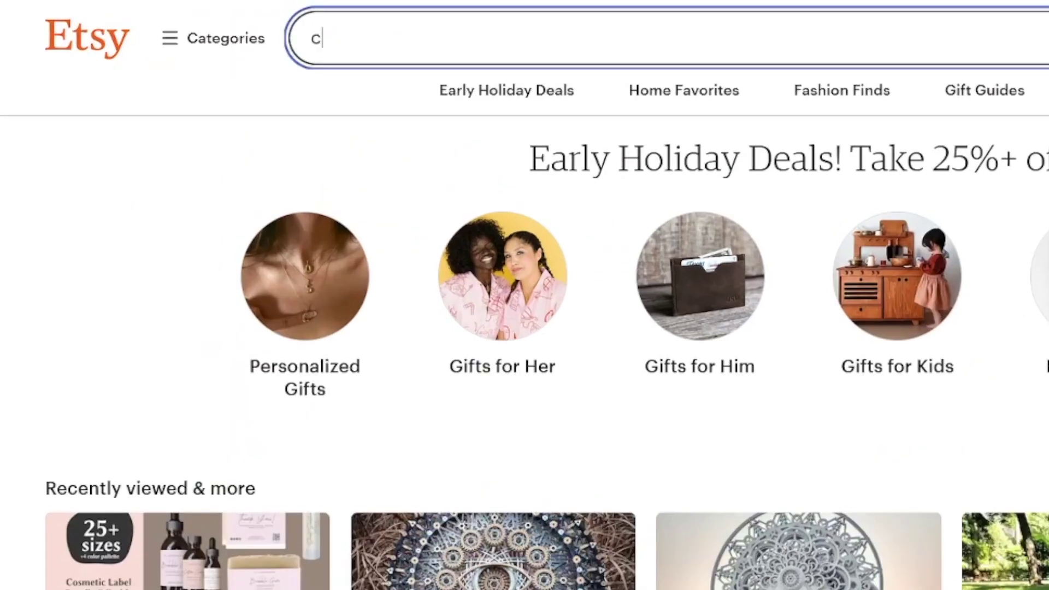
pyautogui.write('anva')
pyautogui.press('Return')
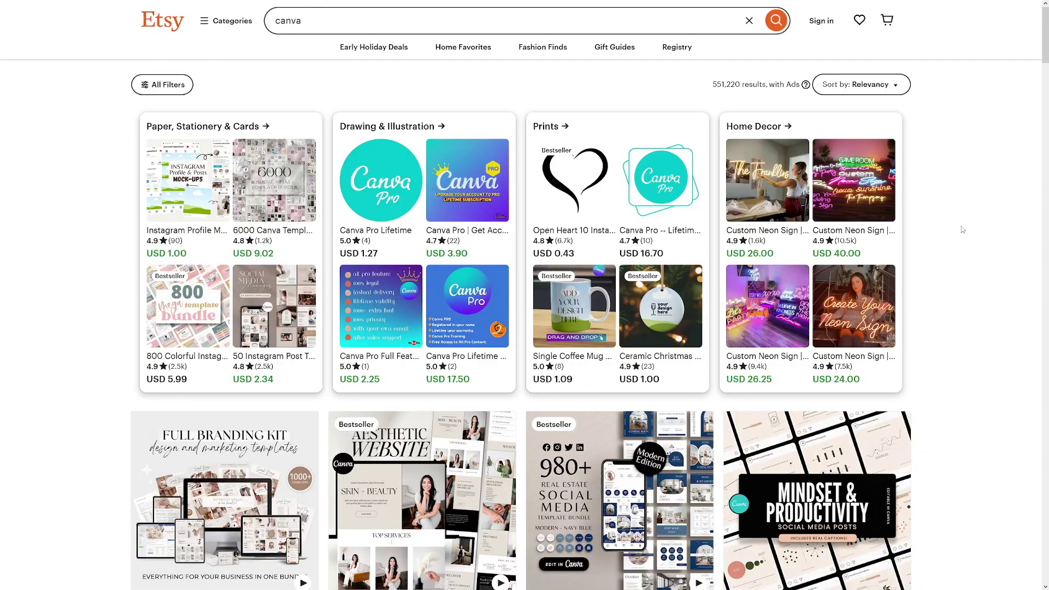
pyautogui.scroll(-5, 963, 230)
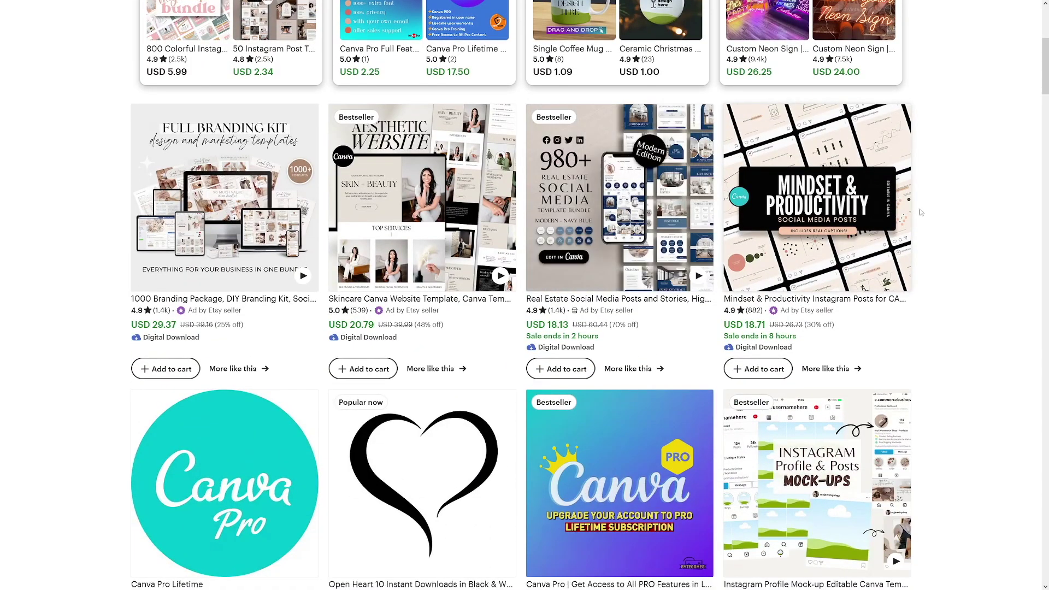
pyautogui.scroll(-6, 929, 218)
pyautogui.scroll(-10, 928, 209)
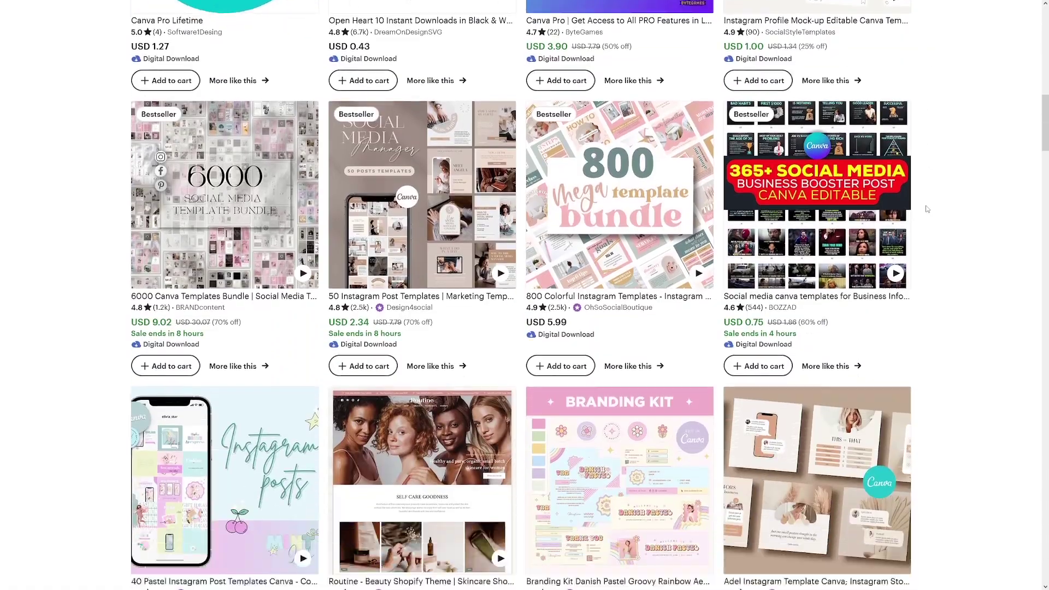
pyautogui.scroll(-7, 928, 210)
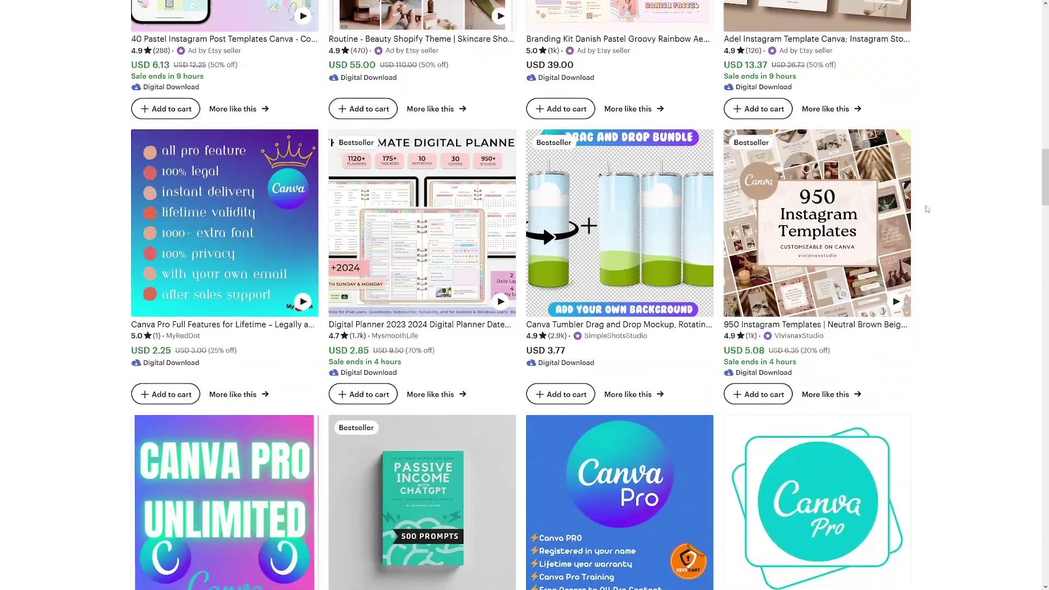
pyautogui.scroll(-10, 927, 210)
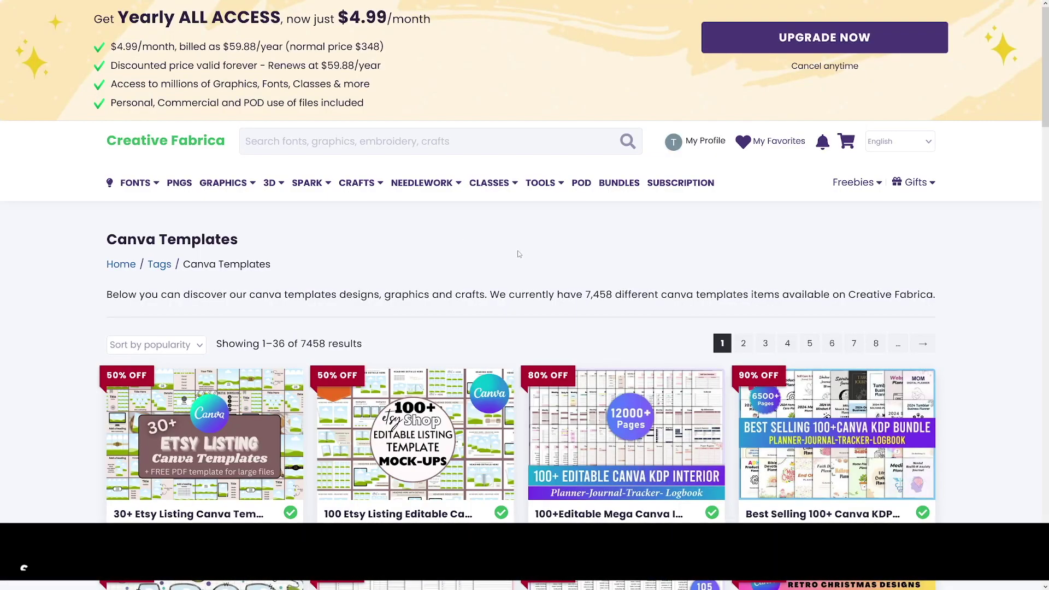
pyautogui.scroll(-3, 519, 254)
pyautogui.scroll(3, 518, 255)
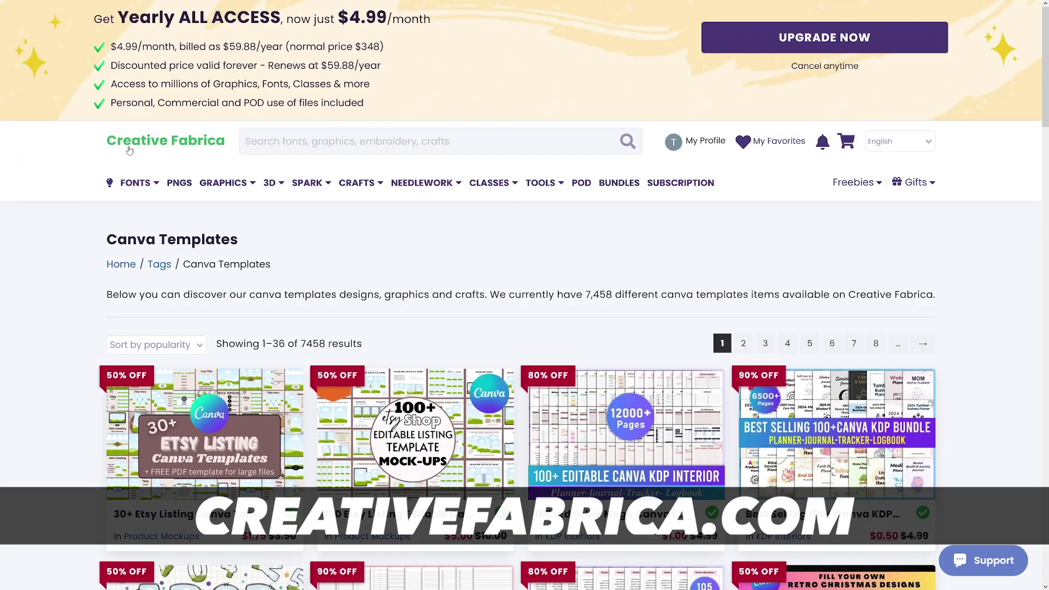
pyautogui.moveTo(426, 184)
pyautogui.scroll(-4, 530, 245)
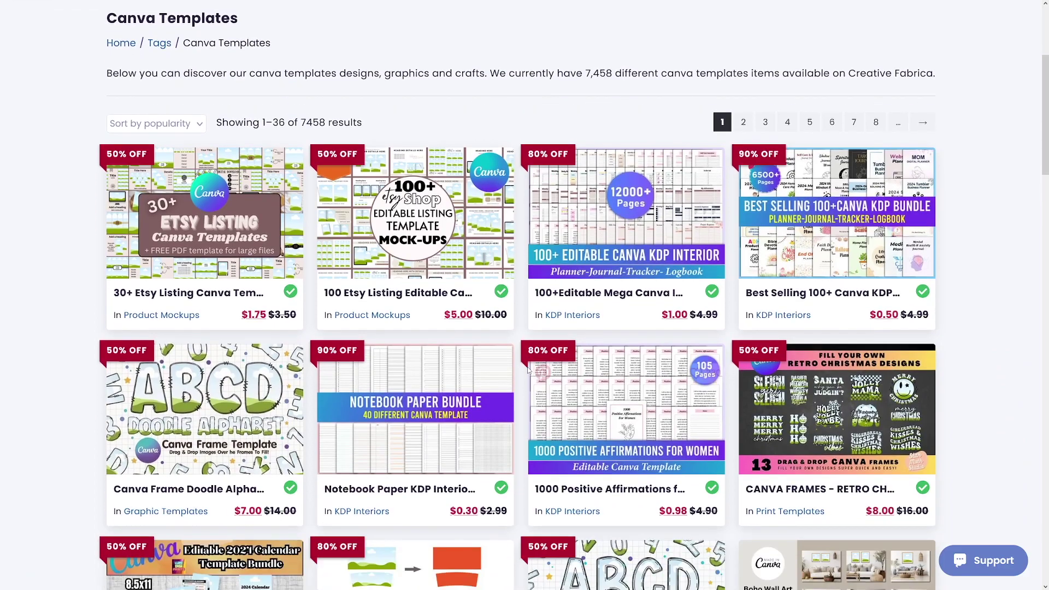
pyautogui.scroll(-5, 529, 376)
pyautogui.scroll(-8, 544, 303)
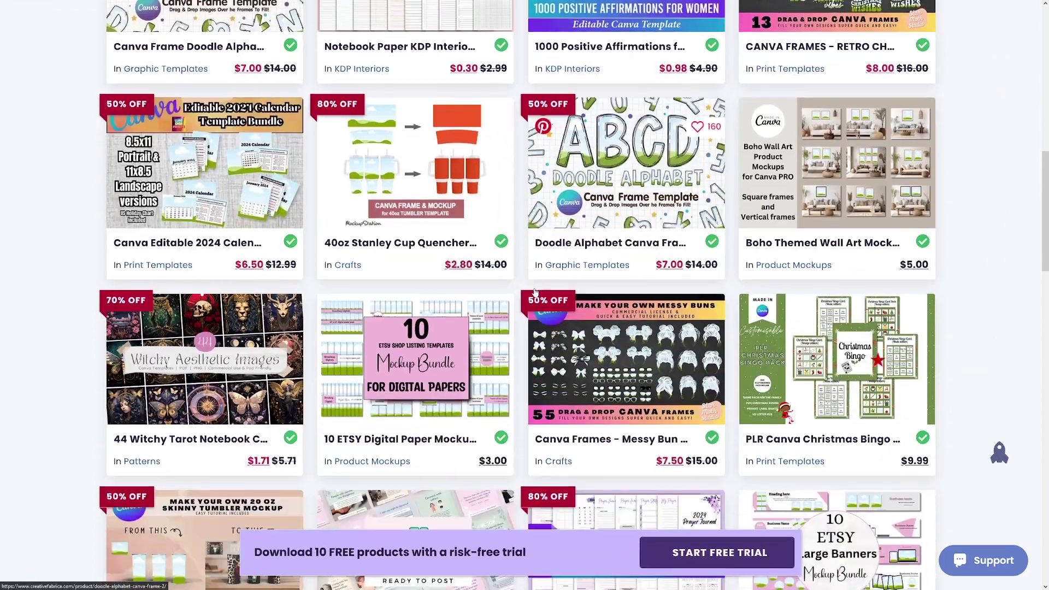
pyautogui.scroll(-3, 546, 301)
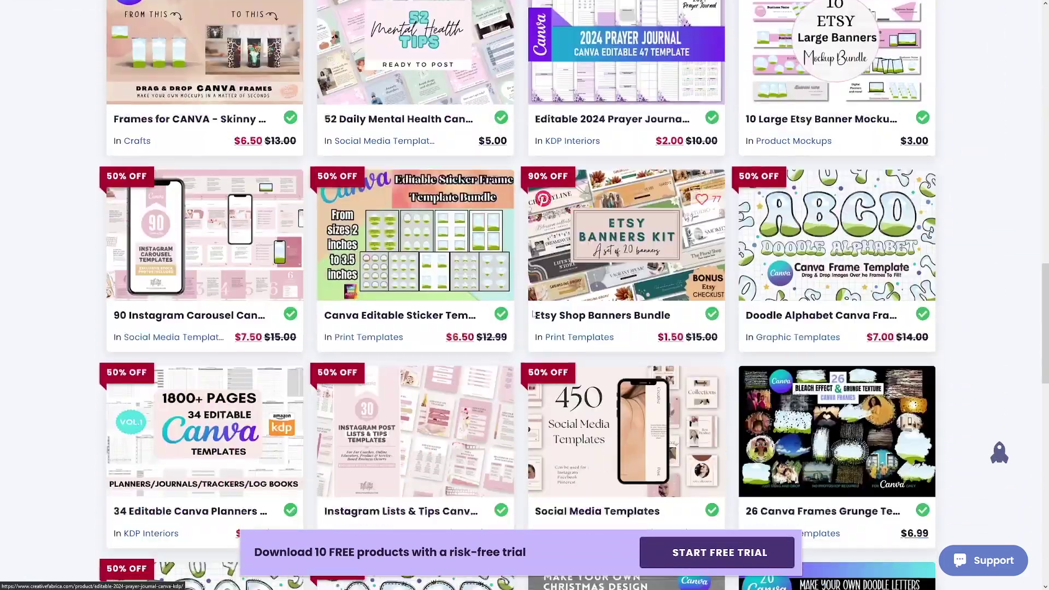
pyautogui.scroll(20, 535, 312)
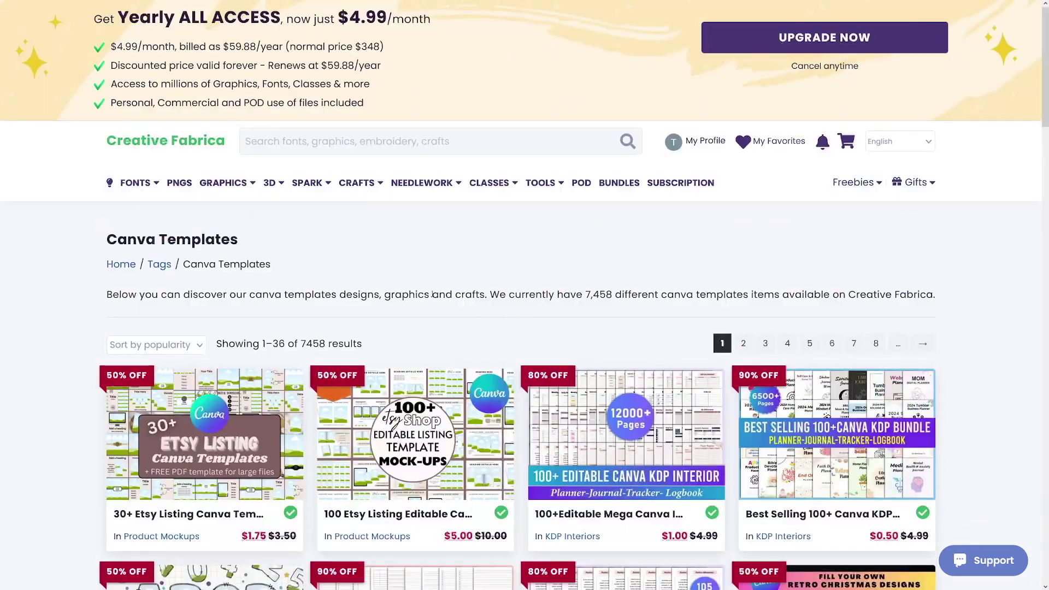
pyautogui.scroll(-1, 421, 292)
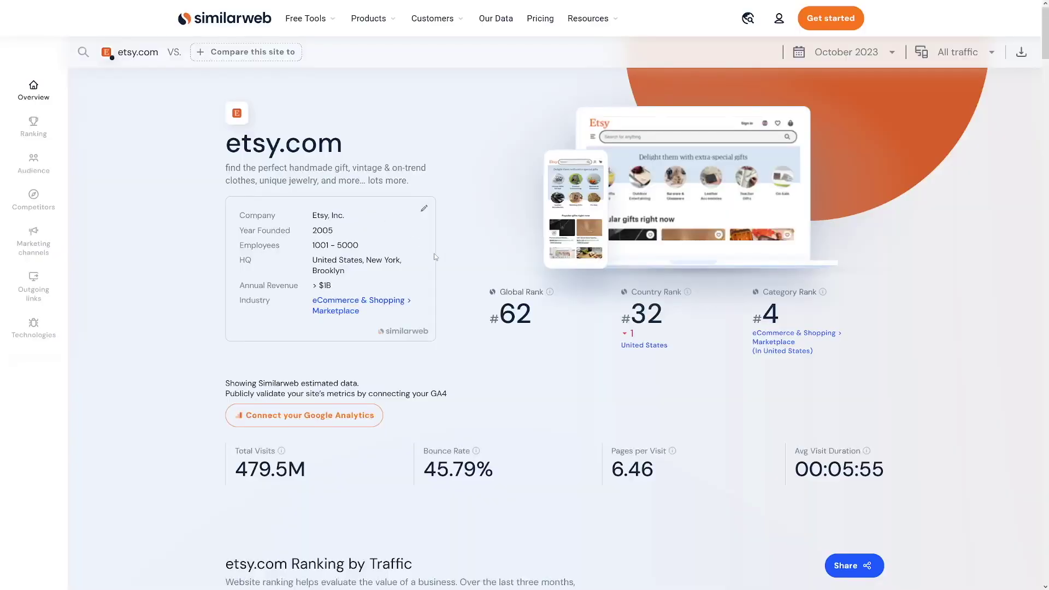
# - Highlight etsy.com's 479.5M total visits figure and view its 45.79% bounce rate
pyautogui.moveTo(235, 469); pyautogui.dragTo(304, 461)
pyautogui.click(304, 461)
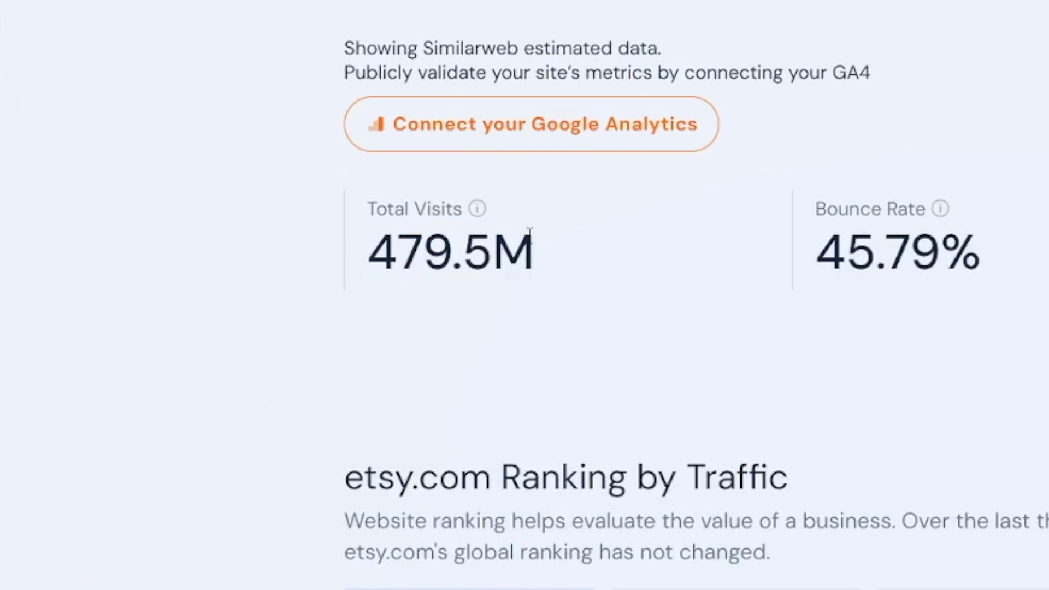
pyautogui.scroll(2, 529, 231)
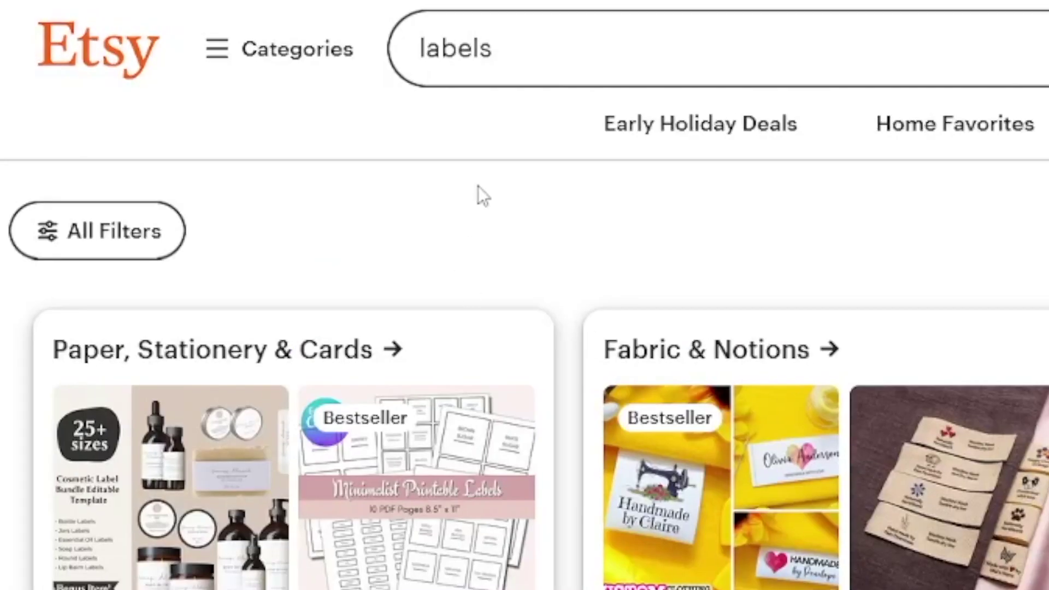
# - Scroll the cosmetic label template listing down to the shop's 529 reviews count
pyautogui.moveTo(509, 70); pyautogui.dragTo(422, 63)
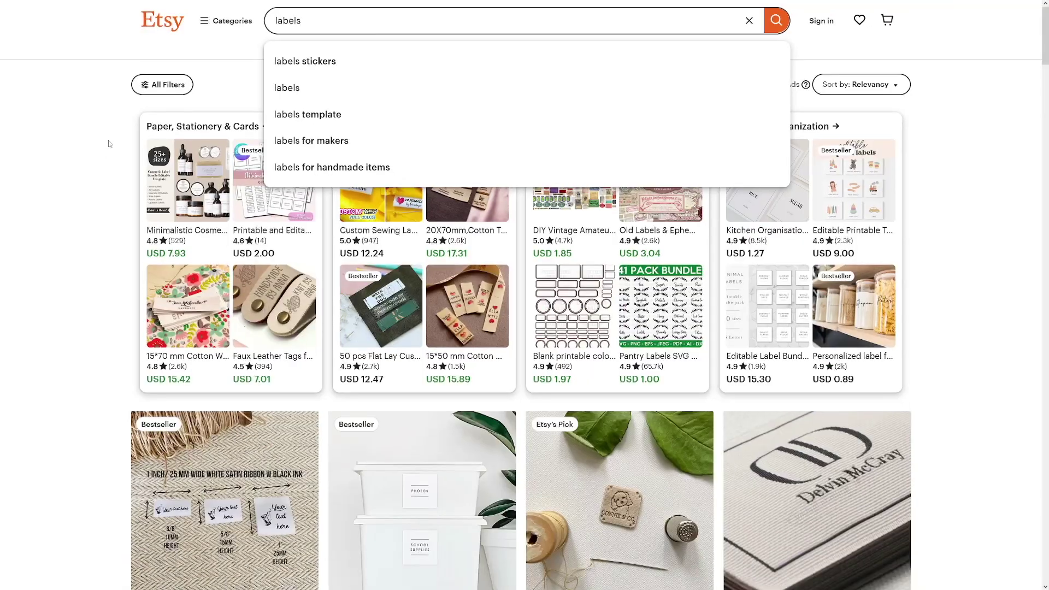
pyautogui.click(107, 141)
pyautogui.scroll(-5, 98, 141)
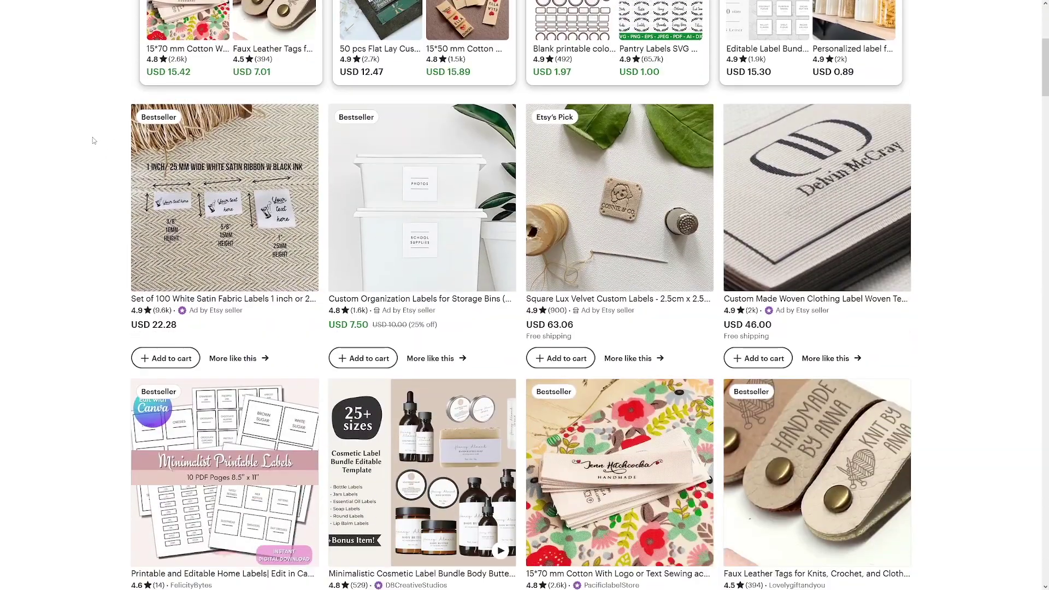
pyautogui.scroll(-5, 93, 140)
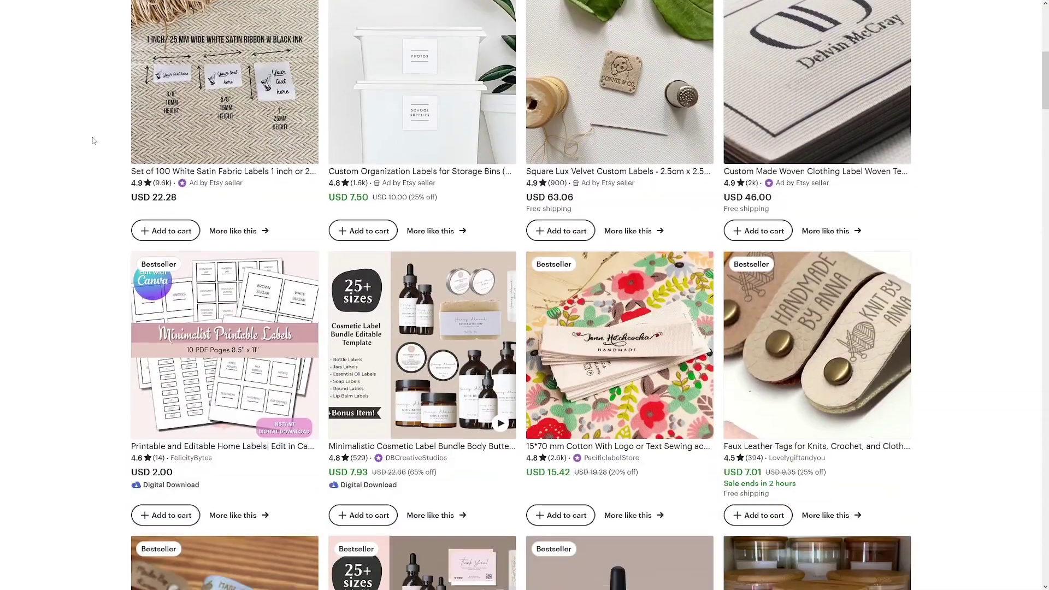
pyautogui.scroll(-5, 93, 140)
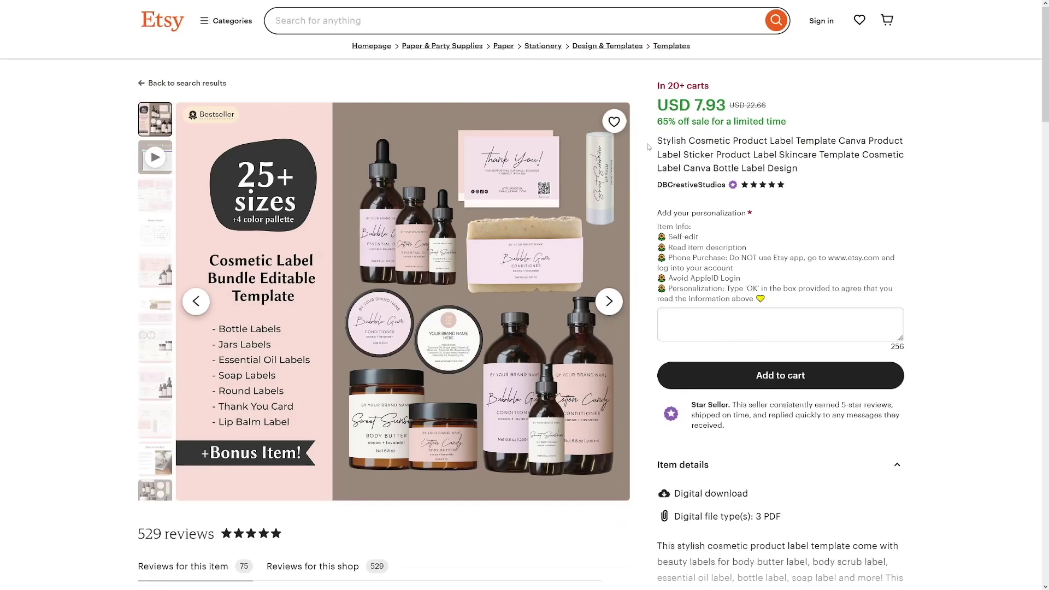
pyautogui.scroll(-4, 189, 323)
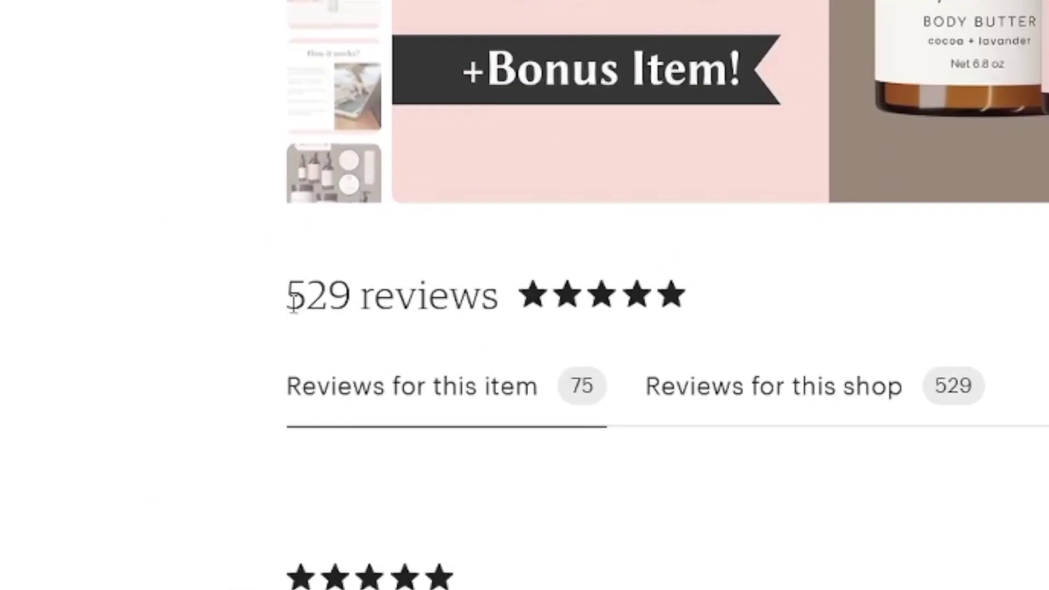
pyautogui.click(497, 303)
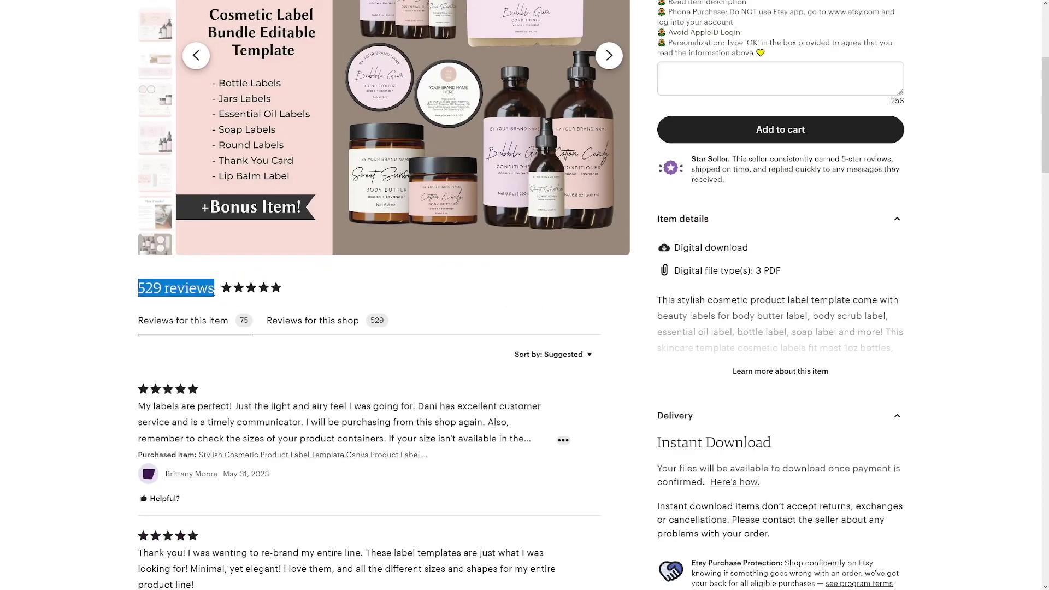
pyautogui.scroll(3, 383, 295)
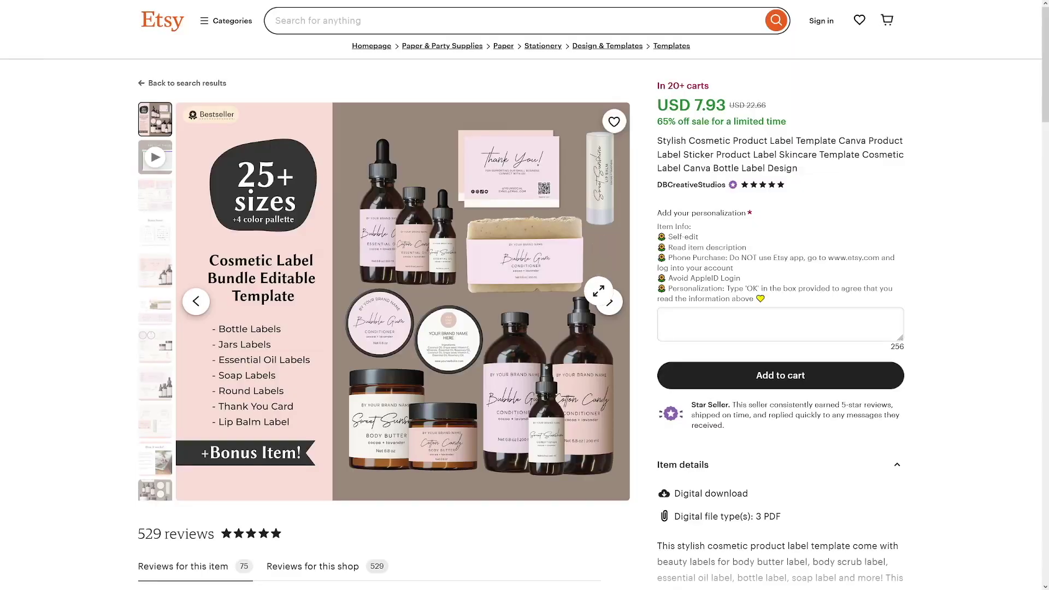
pyautogui.scroll(-2, 275, 361)
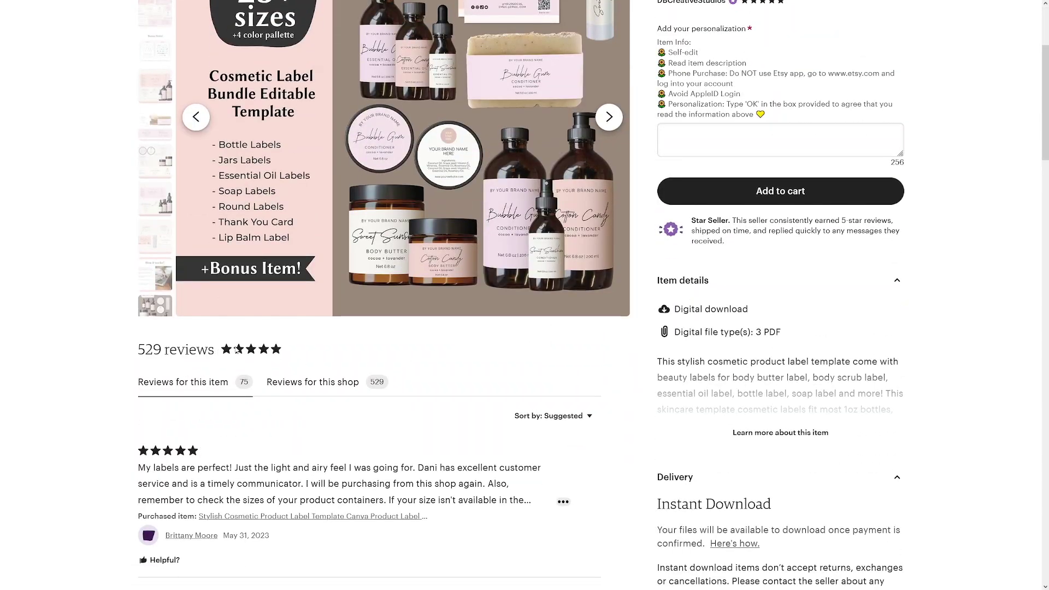
pyautogui.scroll(4, 237, 350)
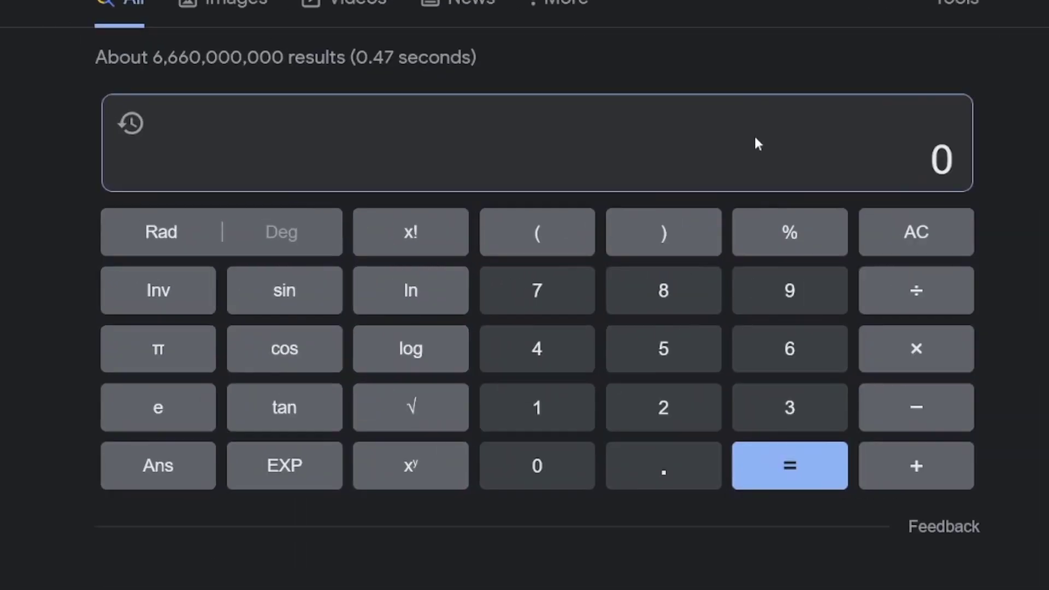
# - Enter 900*8 in Google's calculator to get 7200
pyautogui.write('900')
pyautogui.write('*8')
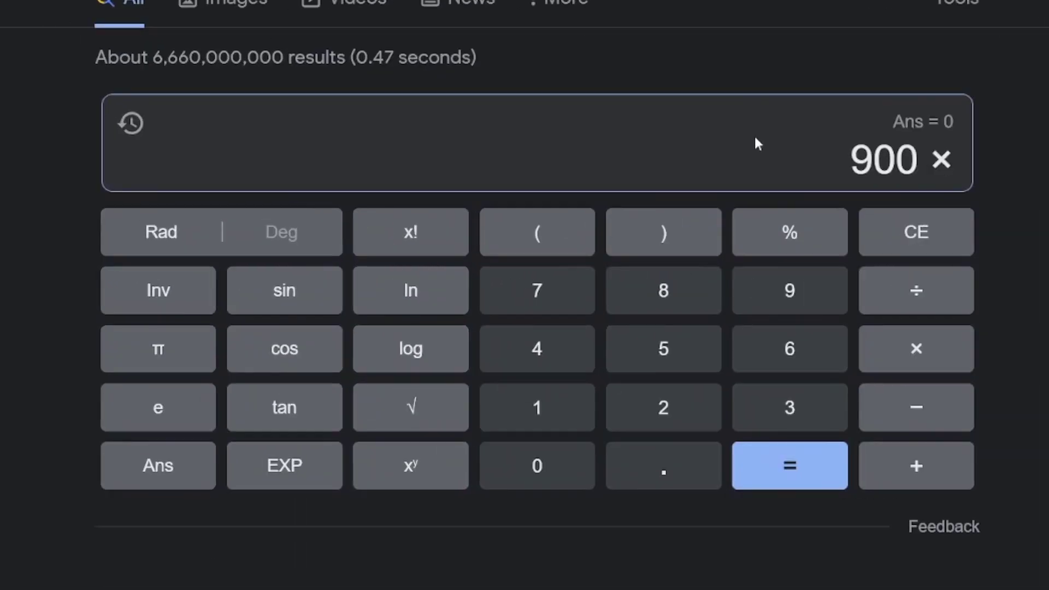
pyautogui.press('Return')
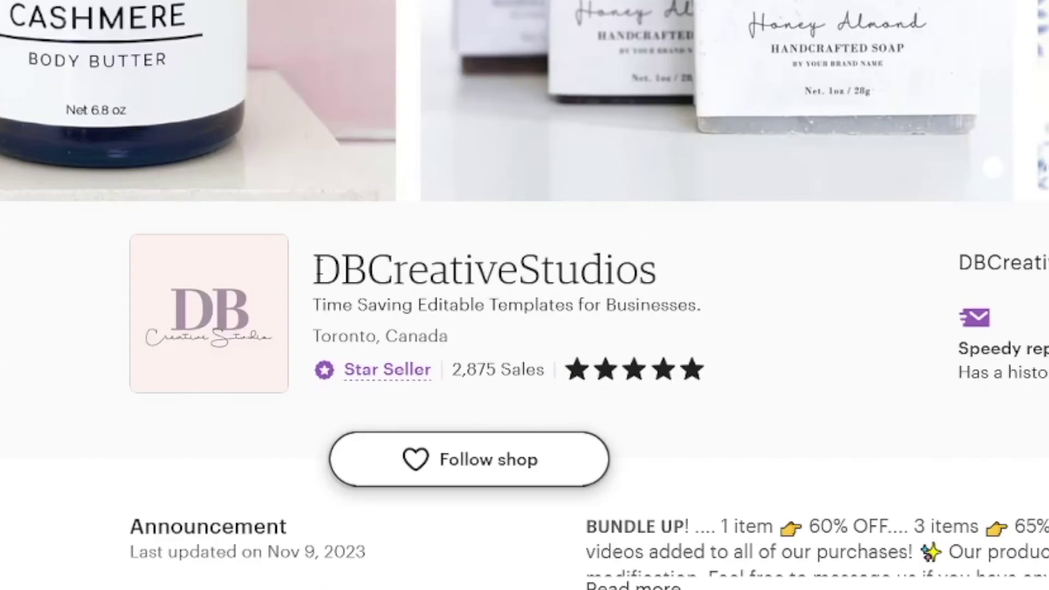
pyautogui.moveTo(215, 348); pyautogui.dragTo(369, 354)
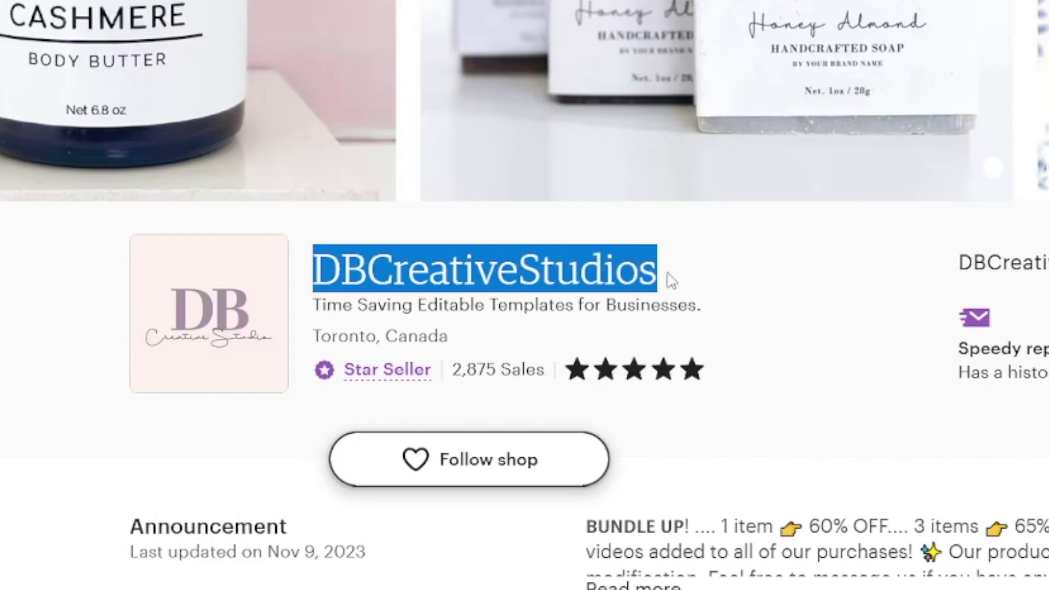
pyautogui.click(673, 282)
pyautogui.scroll(-5, 582, 261)
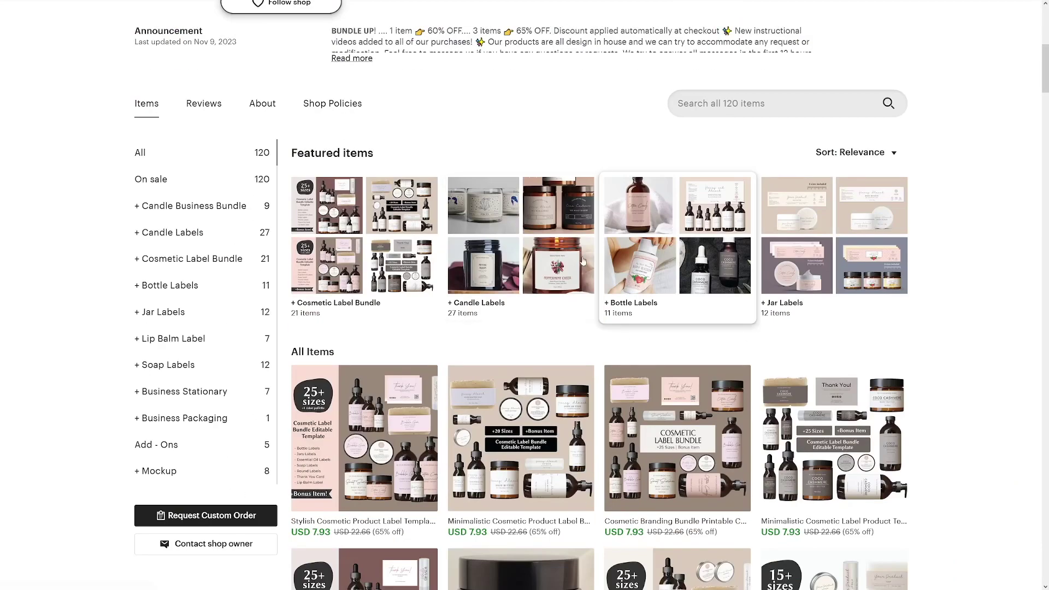
pyautogui.scroll(-3, 625, 303)
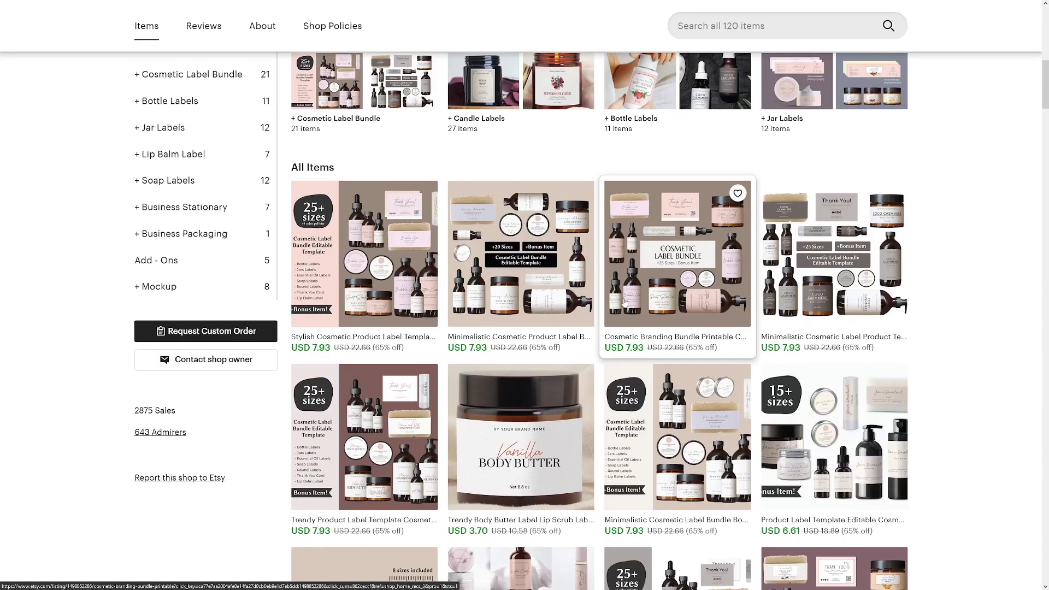
pyautogui.scroll(-2, 625, 303)
pyautogui.scroll(7, 624, 302)
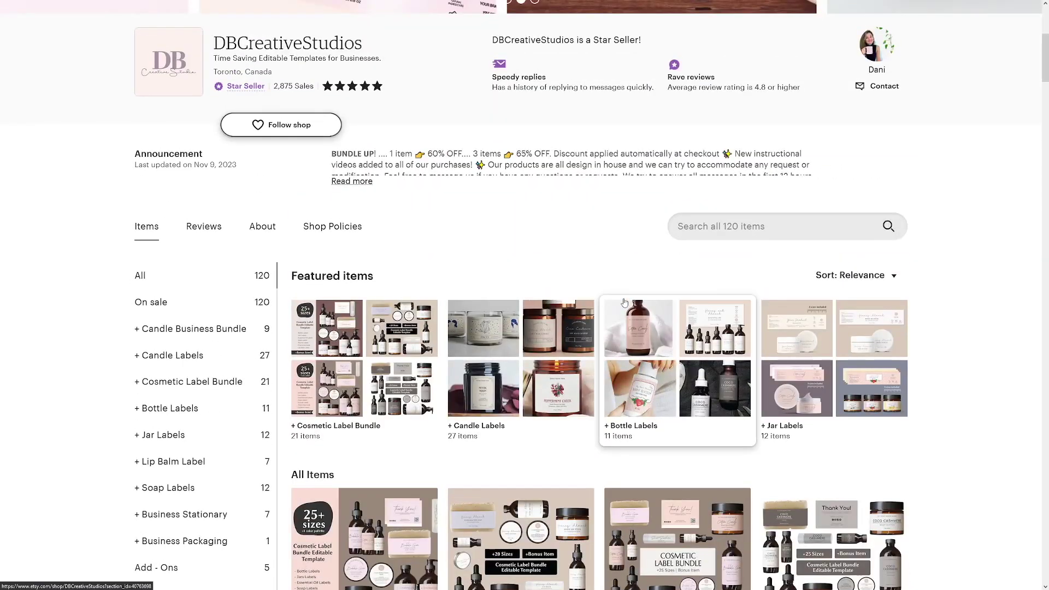
pyautogui.scroll(5, 625, 302)
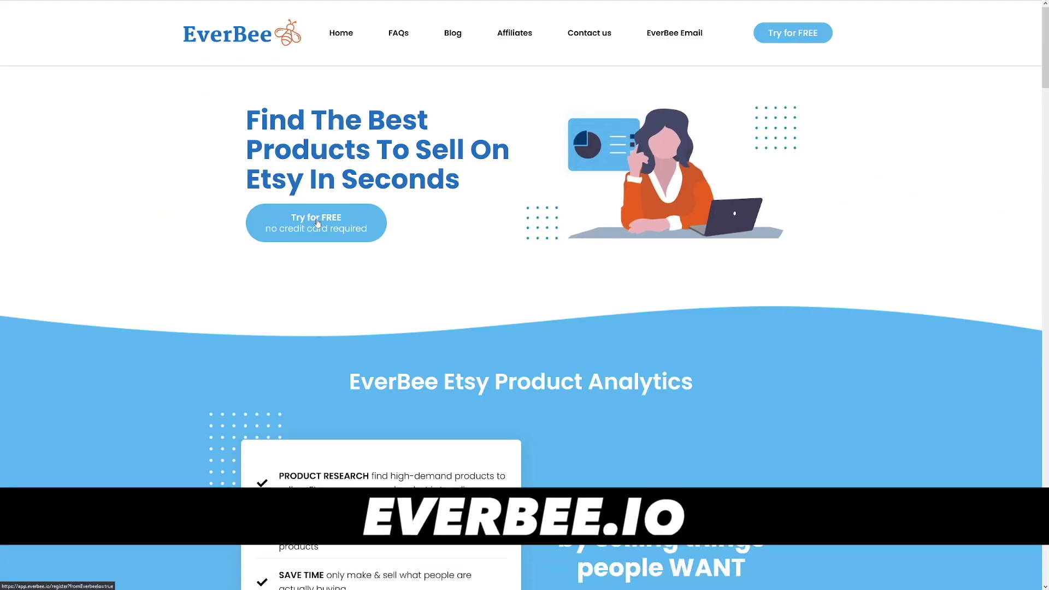
# - Launch EverBee and begin entering a shop name for analysis
pyautogui.click(281, 228)
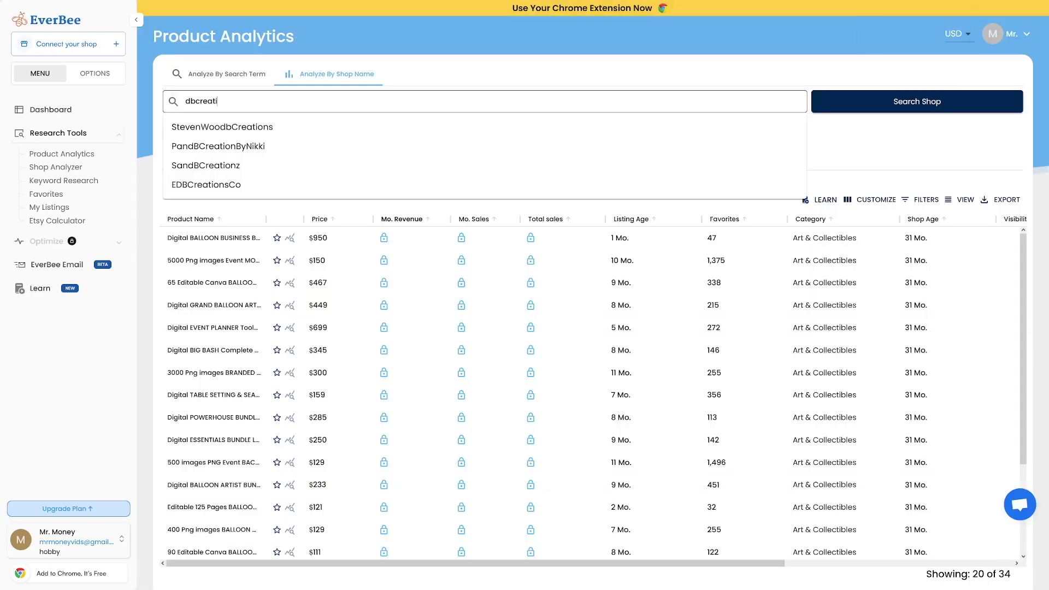
pyautogui.write('e')
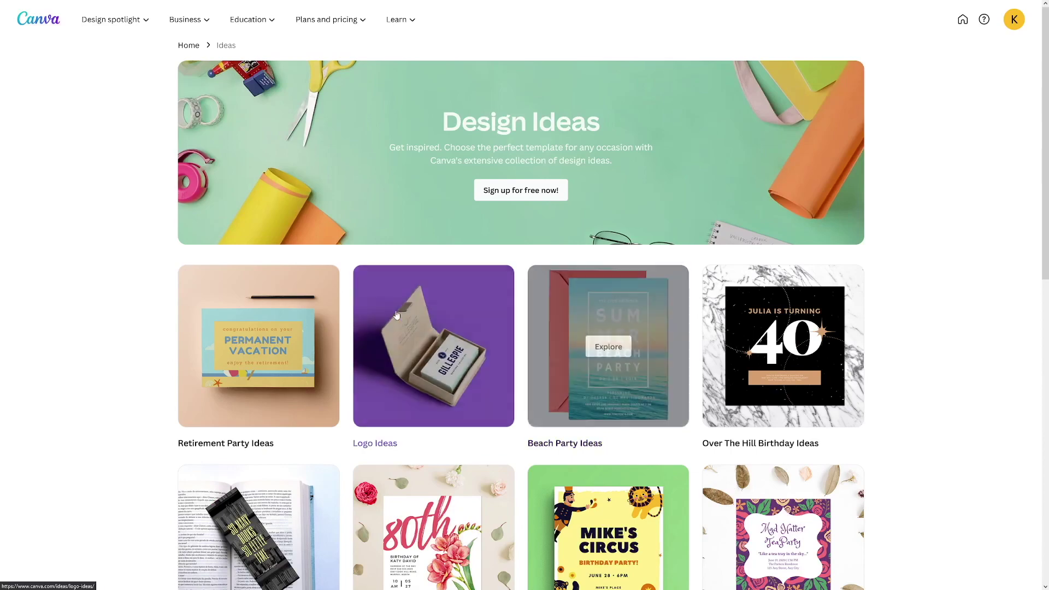
# - Browse the Thank You Card Ideas designs and open the Pink Brush thank-you template
pyautogui.scroll(-3, 563, 340)
pyautogui.scroll(-3, 563, 340)
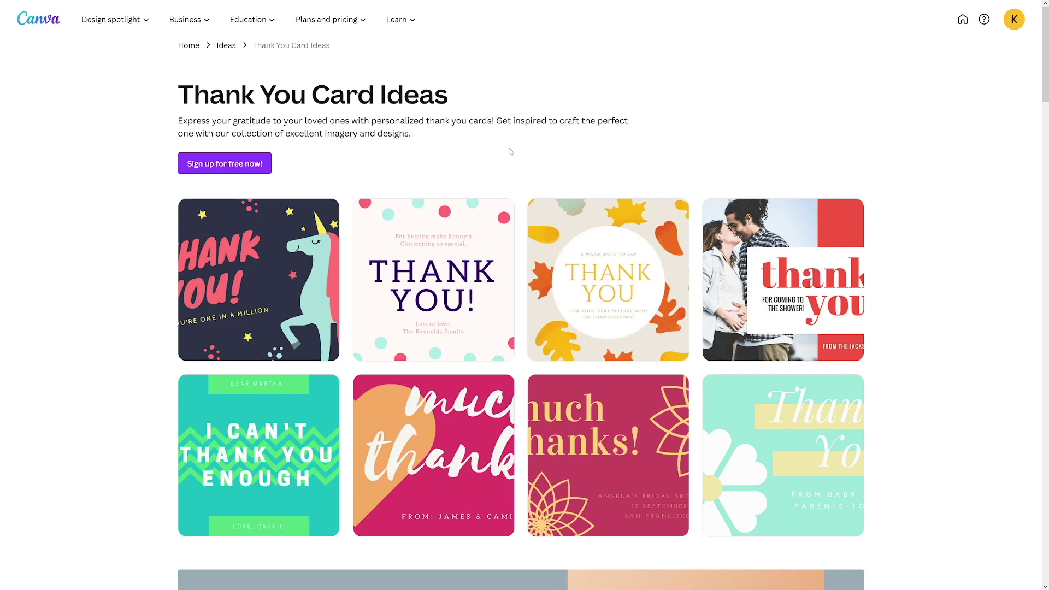
pyautogui.scroll(-2, 558, 169)
pyautogui.click(557, 170)
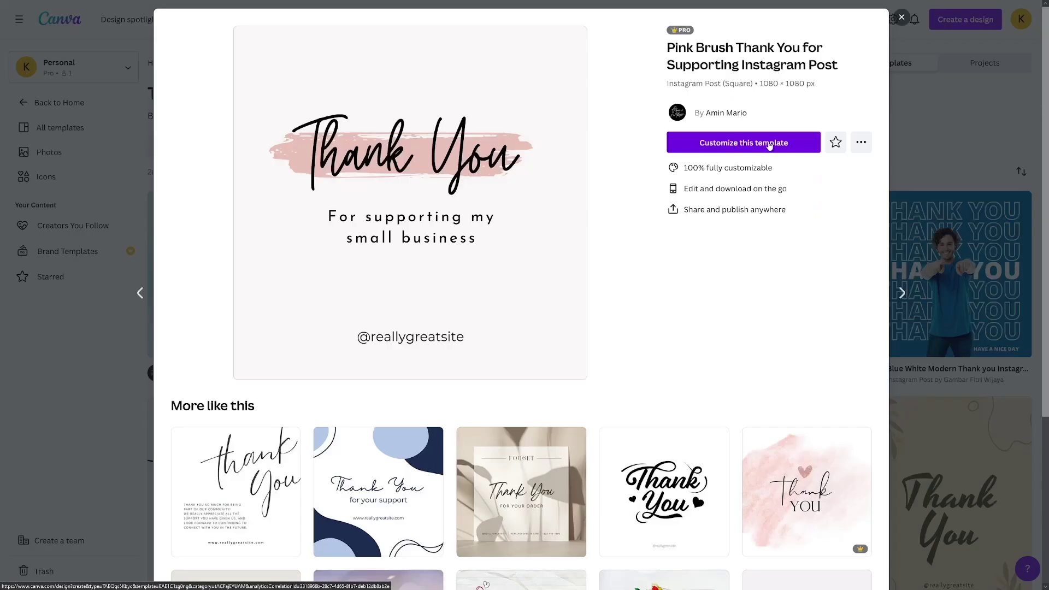
pyautogui.click(769, 144)
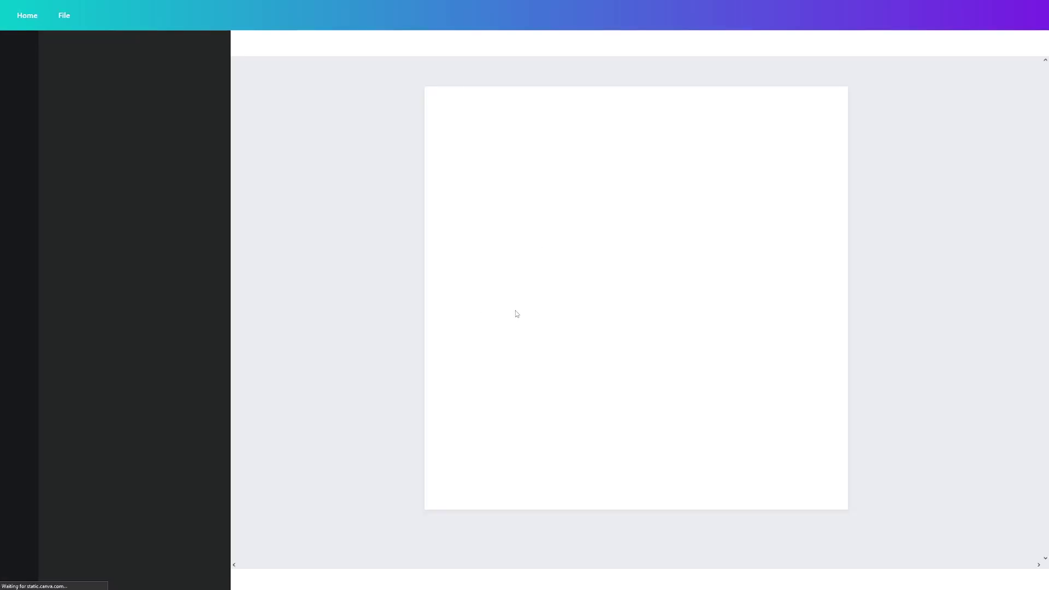
pyautogui.click(755, 266)
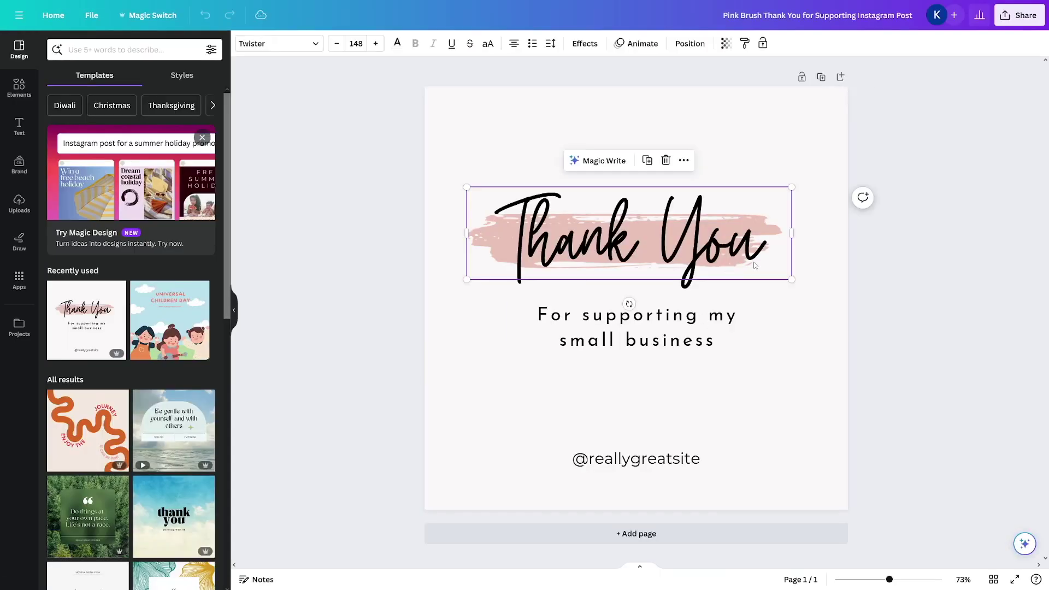
pyautogui.moveTo(796, 286)
pyautogui.mouseDown()
pyautogui.moveTo(820, 288)
pyautogui.moveTo(780, 286)
pyautogui.mouseUp()
pyautogui.click(759, 381)
pyautogui.click(644, 464)
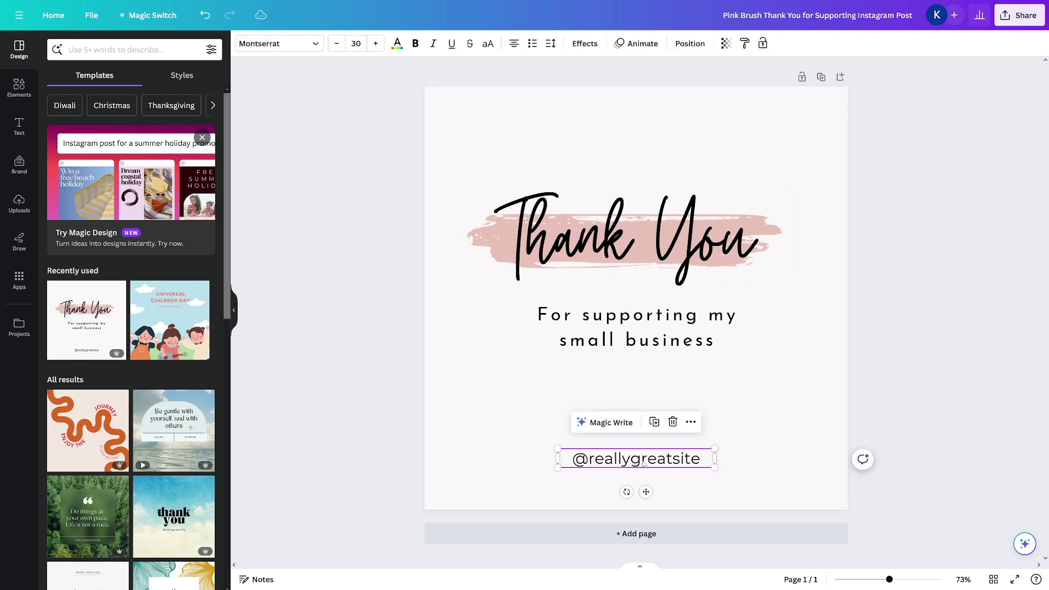
pyautogui.press('Delete')
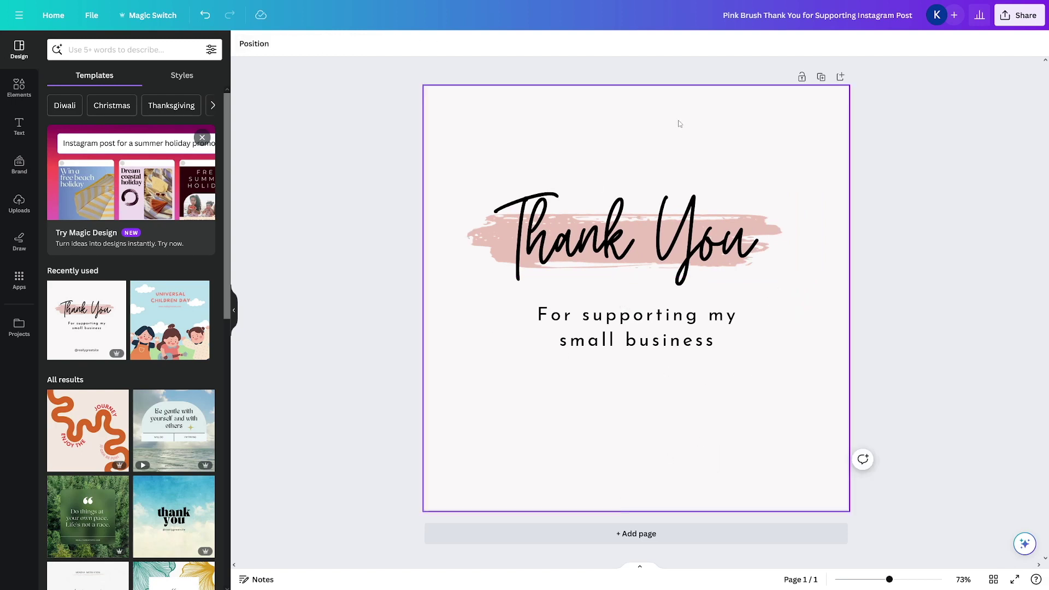
pyautogui.press('Escape')
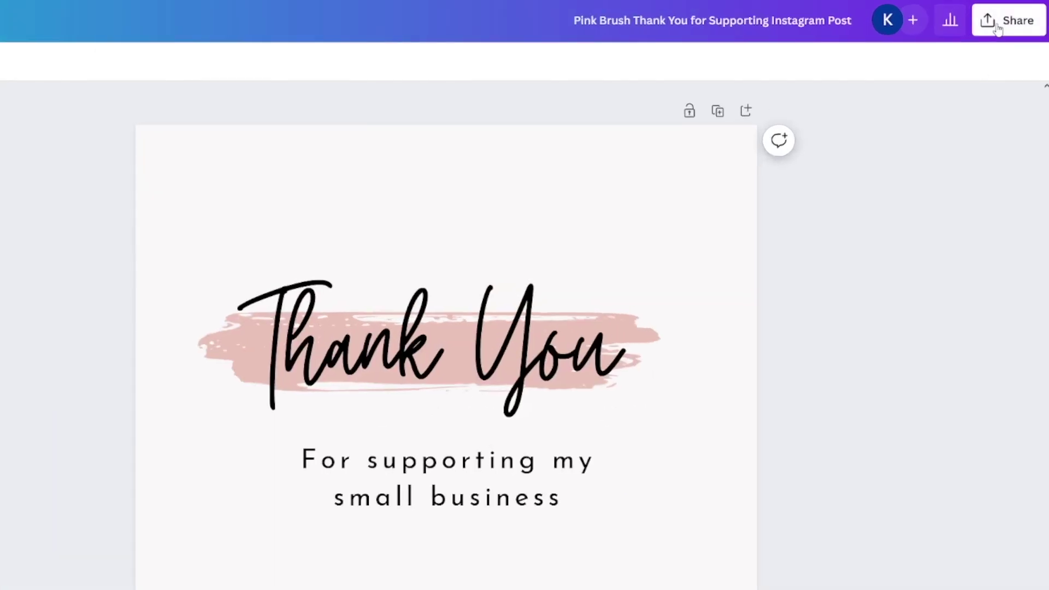
# - Check the Public view link option under Share, then expand to all sharing options
pyautogui.click(1011, 20)
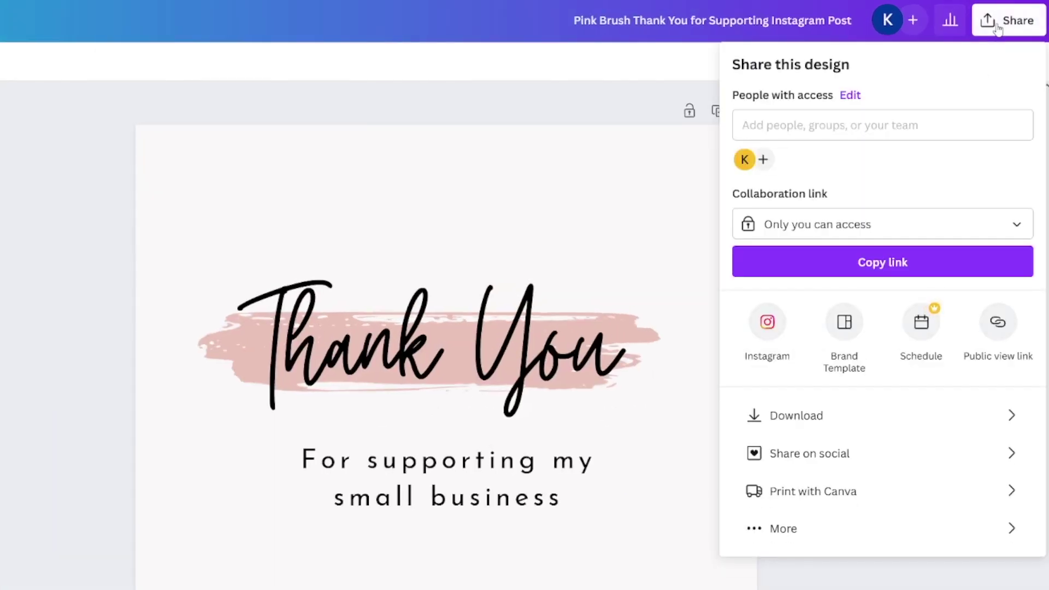
pyautogui.click(997, 323)
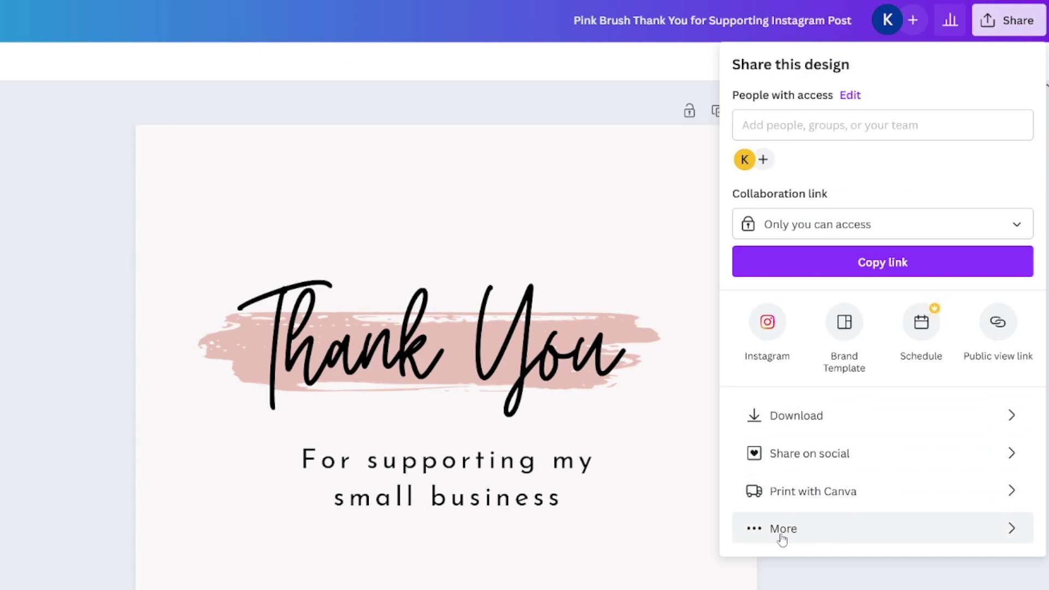
pyautogui.click(811, 538)
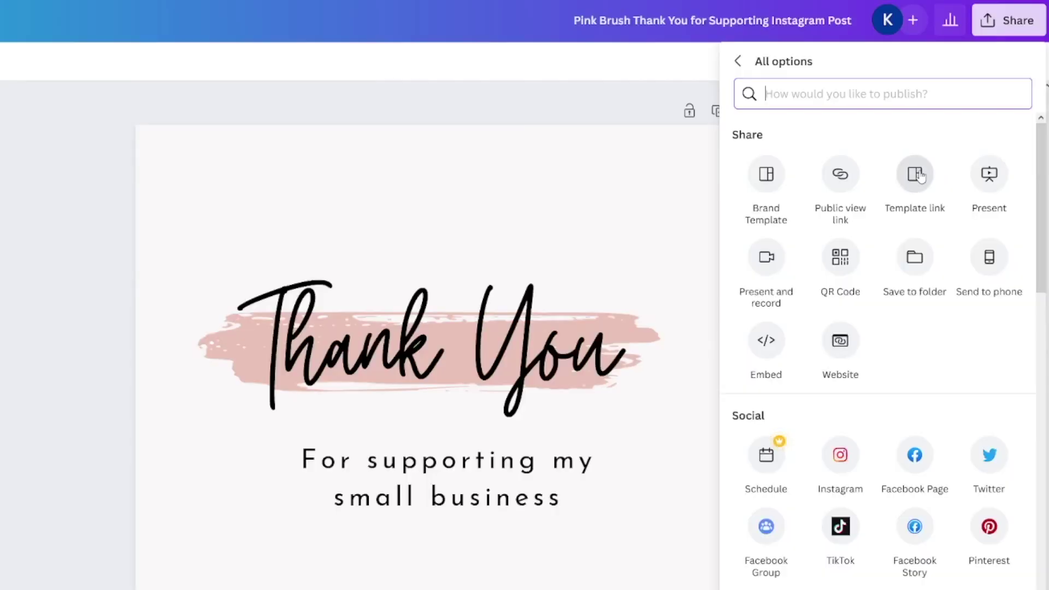
# - Generate and copy a Template link for the Pink Brush Thank You design
pyautogui.click(918, 175)
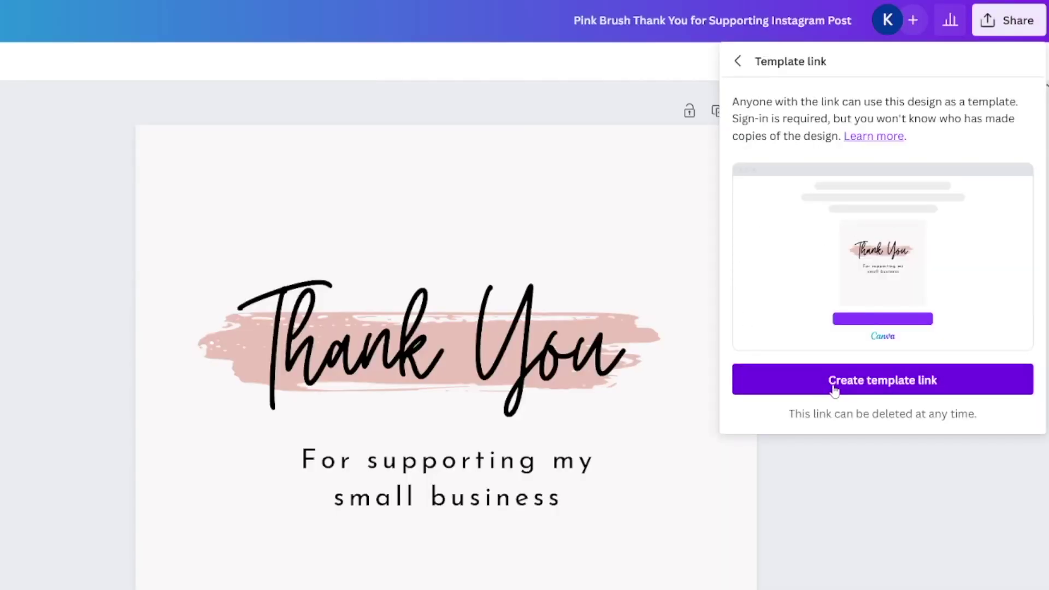
pyautogui.click(876, 384)
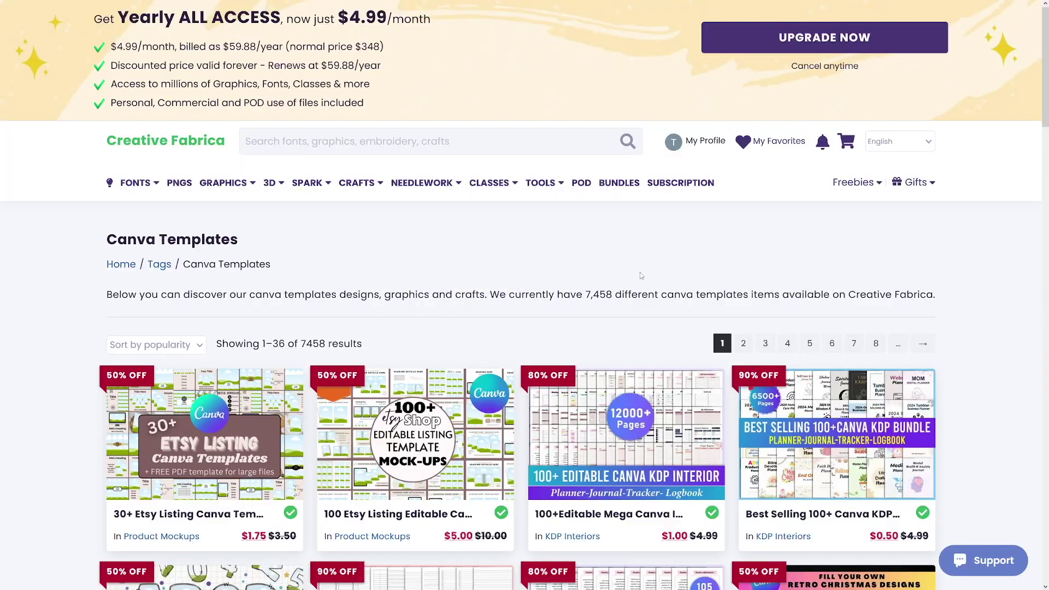
pyautogui.scroll(-6, 524, 257)
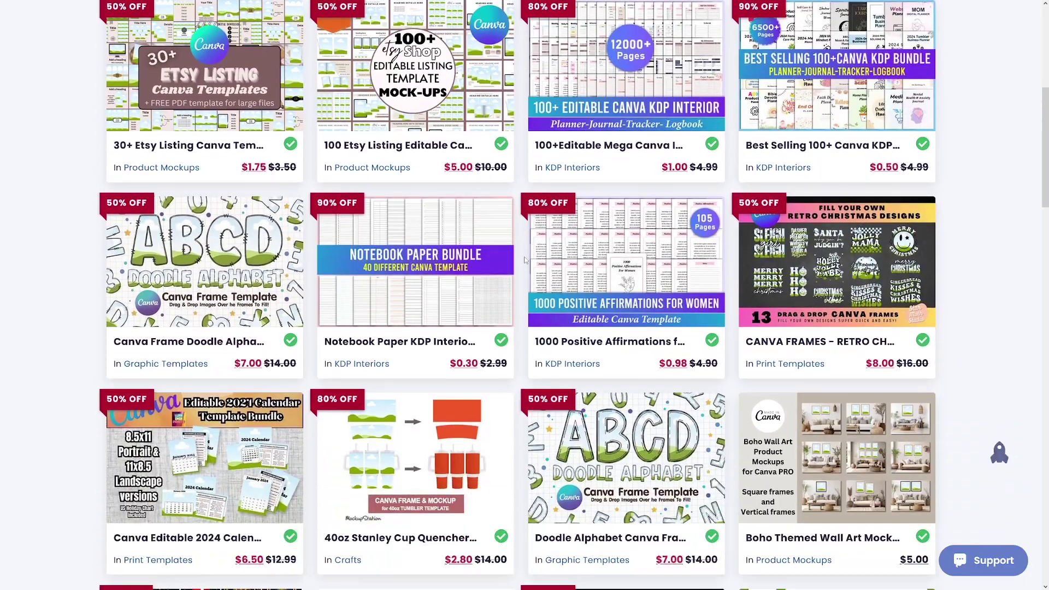
pyautogui.scroll(-3, 525, 261)
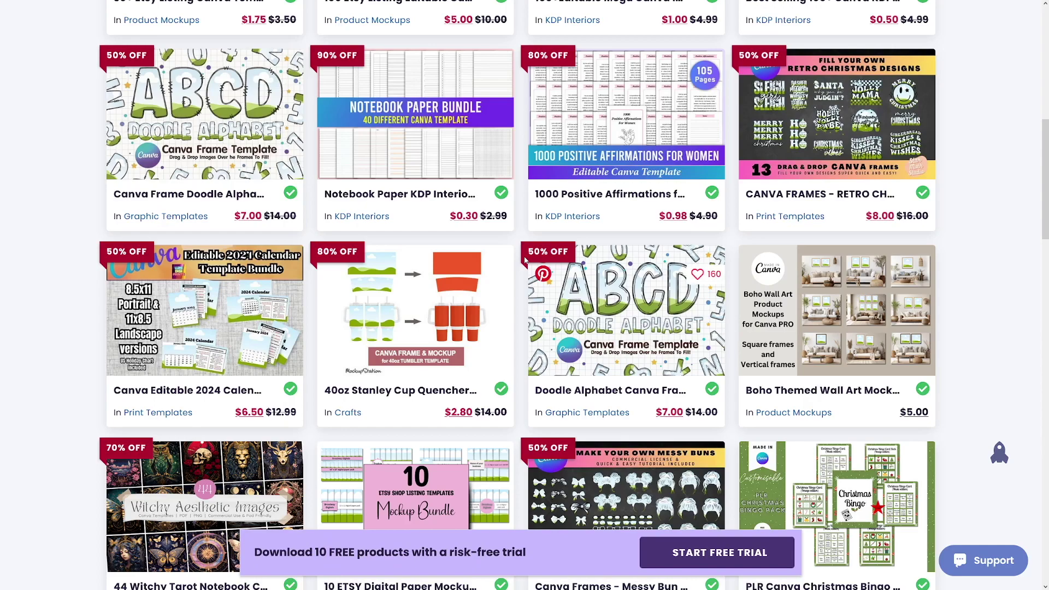
pyautogui.scroll(8, 524, 260)
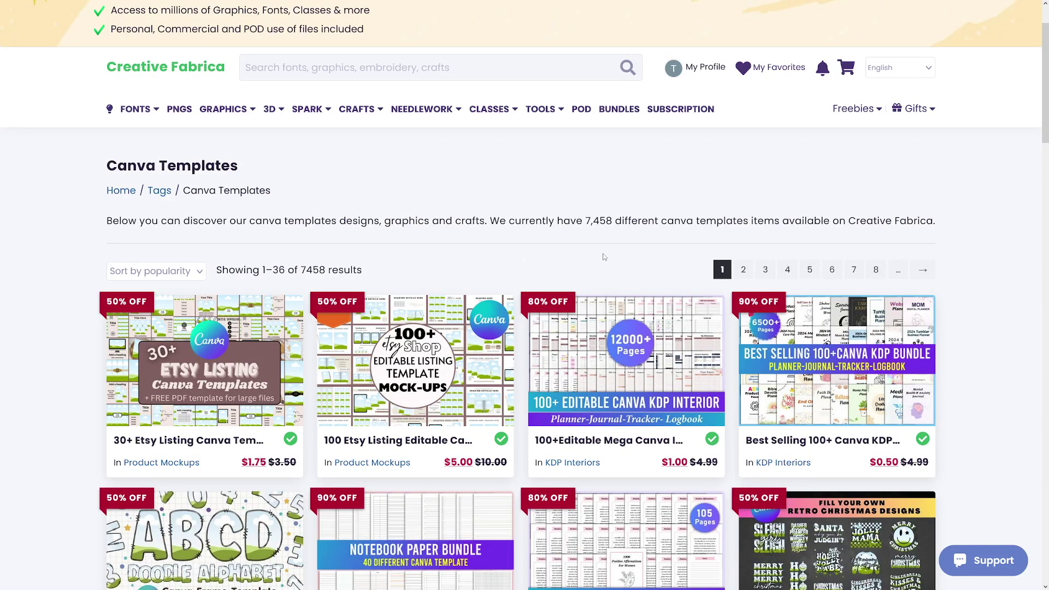
pyautogui.scroll(1, 604, 251)
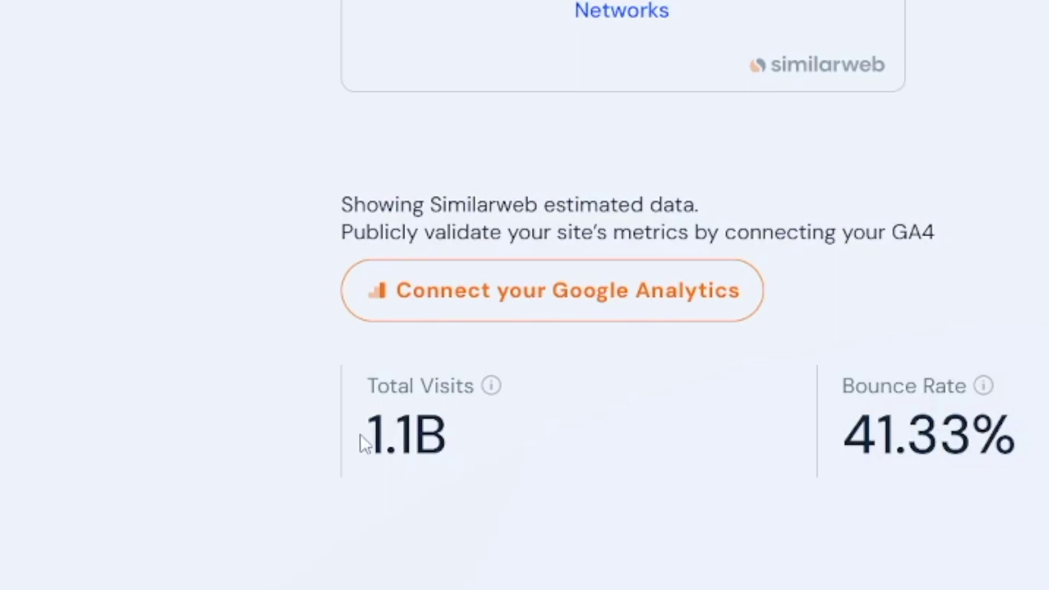
# - Highlight the 1.1B total visits figure and the 76.2% female Pinterest audience statistic
pyautogui.moveTo(360, 434); pyautogui.dragTo(470, 441)
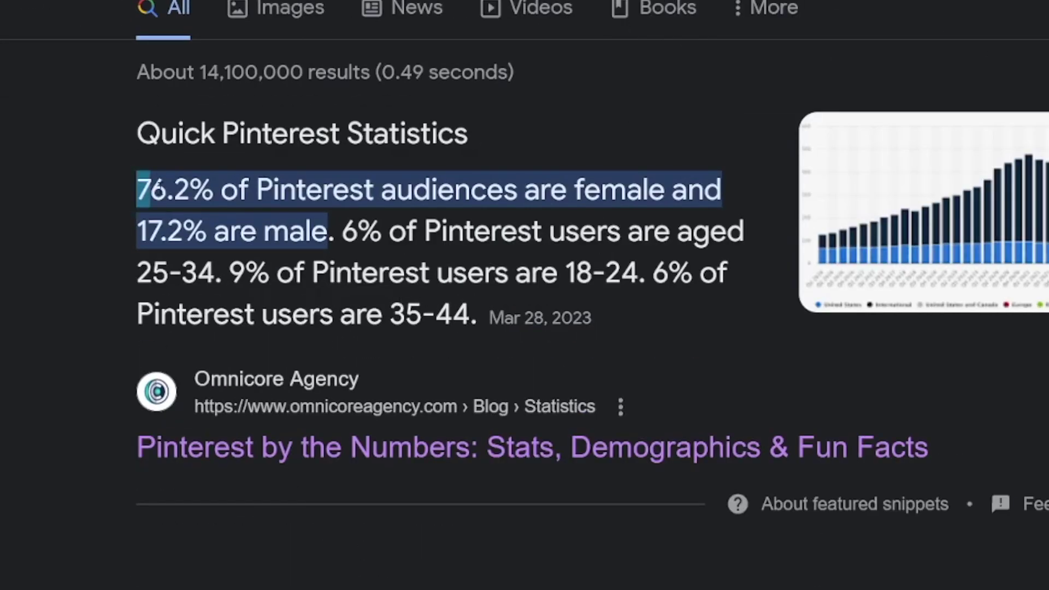
pyautogui.moveTo(189, 188); pyautogui.dragTo(321, 183)
pyautogui.moveTo(413, 190); pyautogui.dragTo(601, 190)
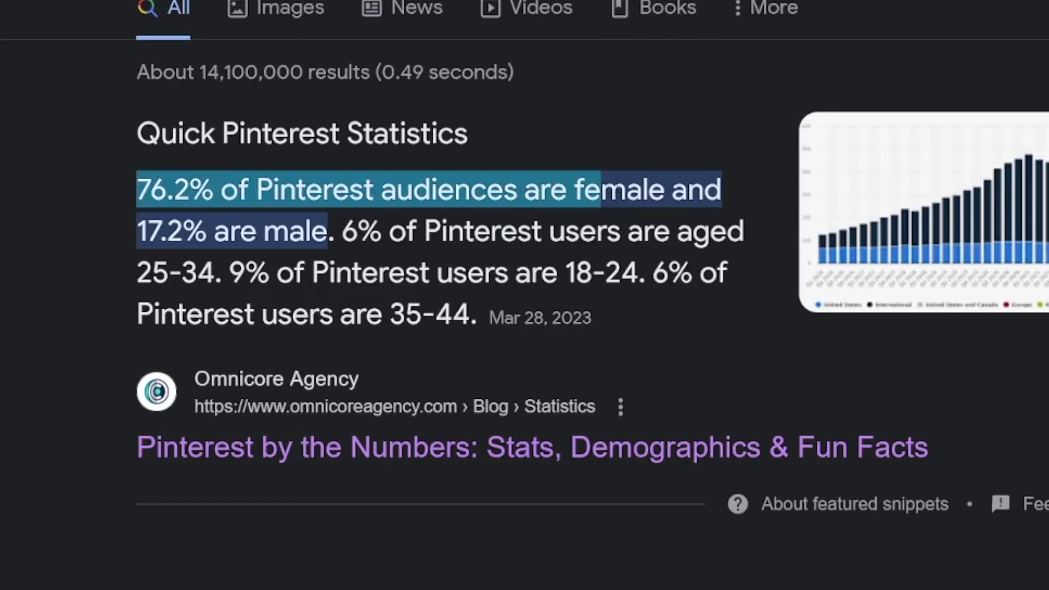
pyautogui.click(580, 156)
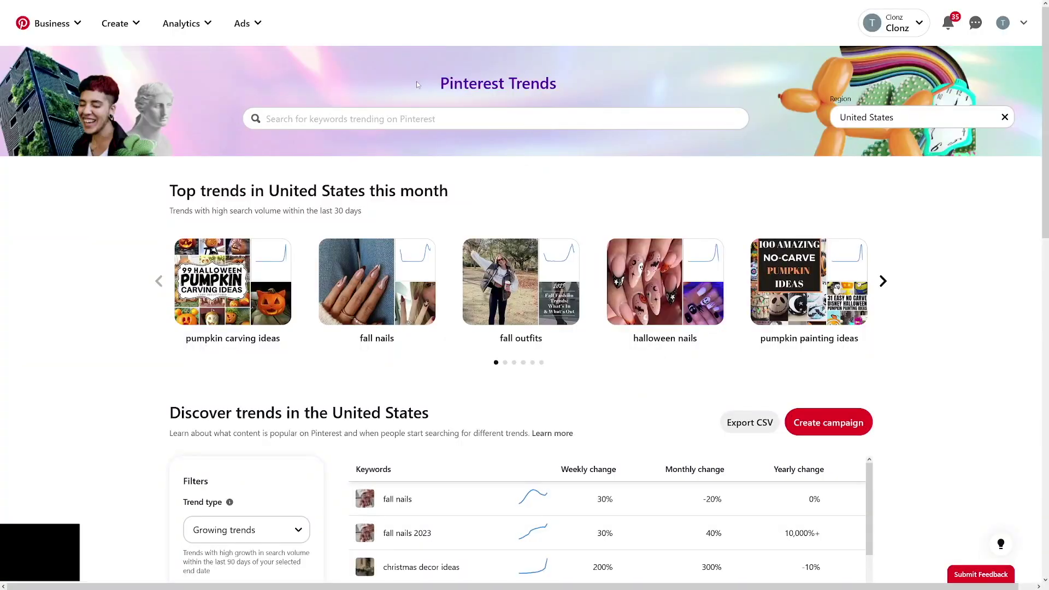
# - Chart Pinterest Trends search interest for the keyword 'label' over the past 6 months
pyautogui.click(446, 127)
pyautogui.write('label')
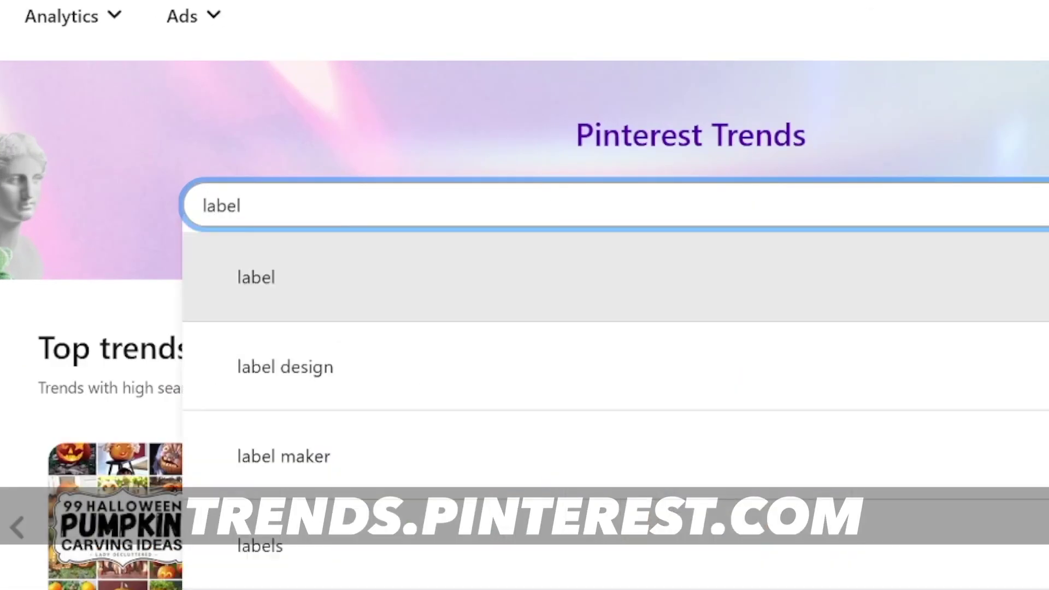
pyautogui.click(351, 298)
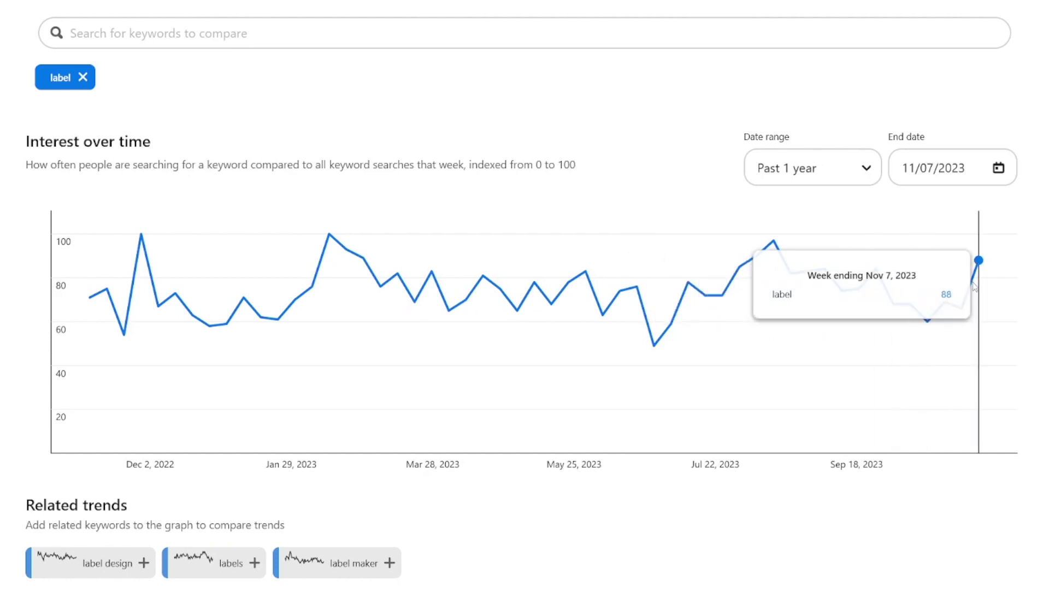
pyautogui.click(869, 172)
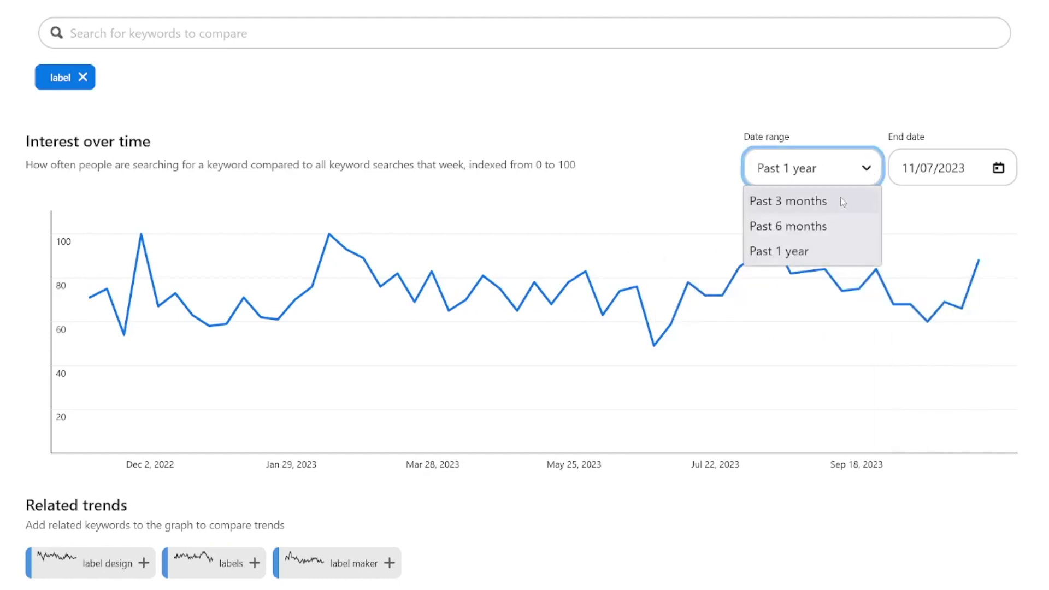
pyautogui.click(802, 234)
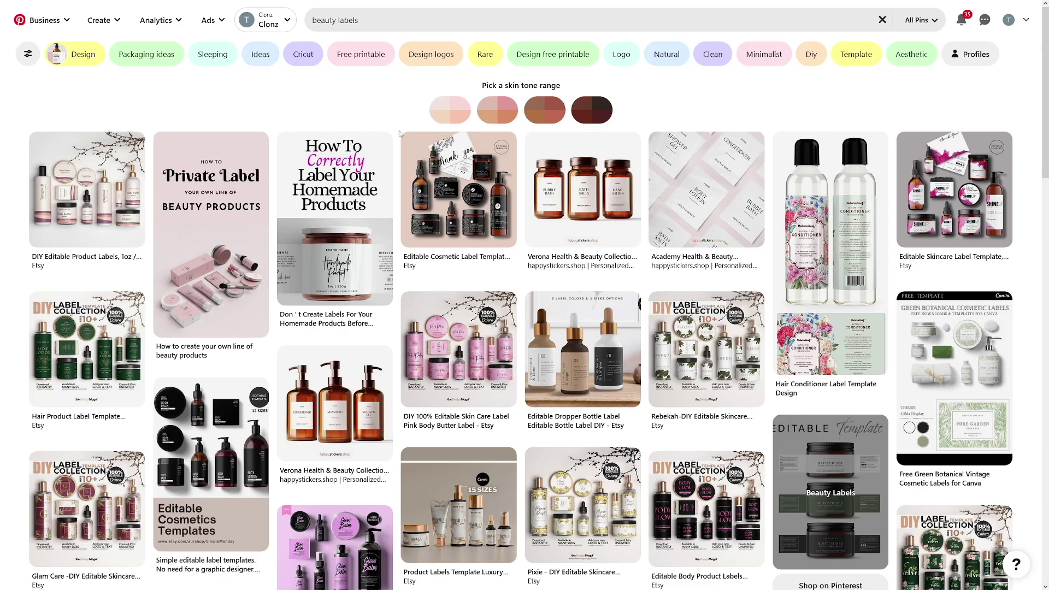
# - Open the DIY Editable Product Labels pin, highlight its $15.75 price, and visit its Etsy listing
pyautogui.scroll(-2, 399, 130)
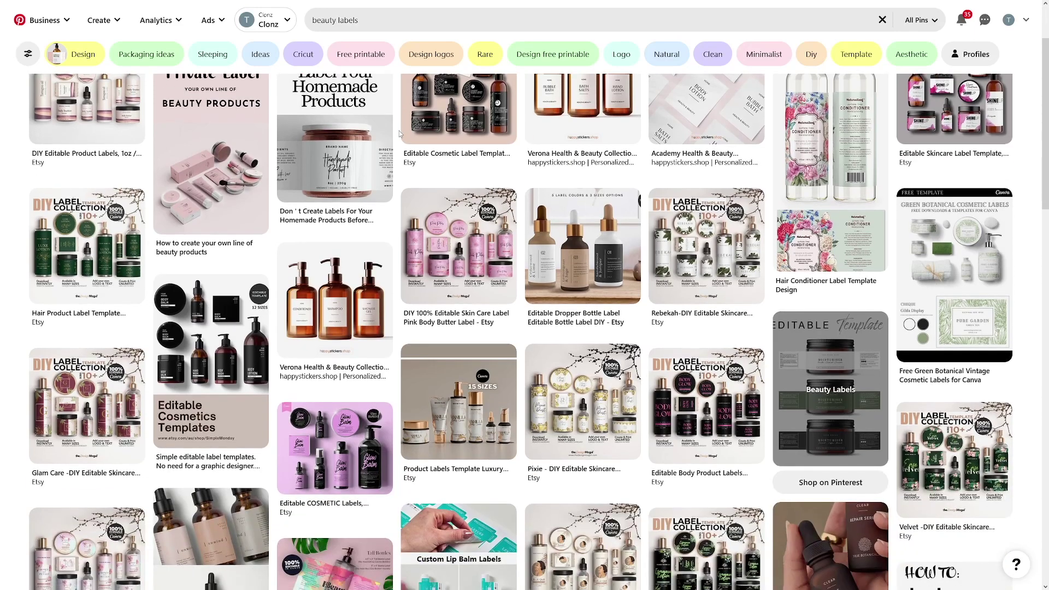
pyautogui.scroll(2, 399, 130)
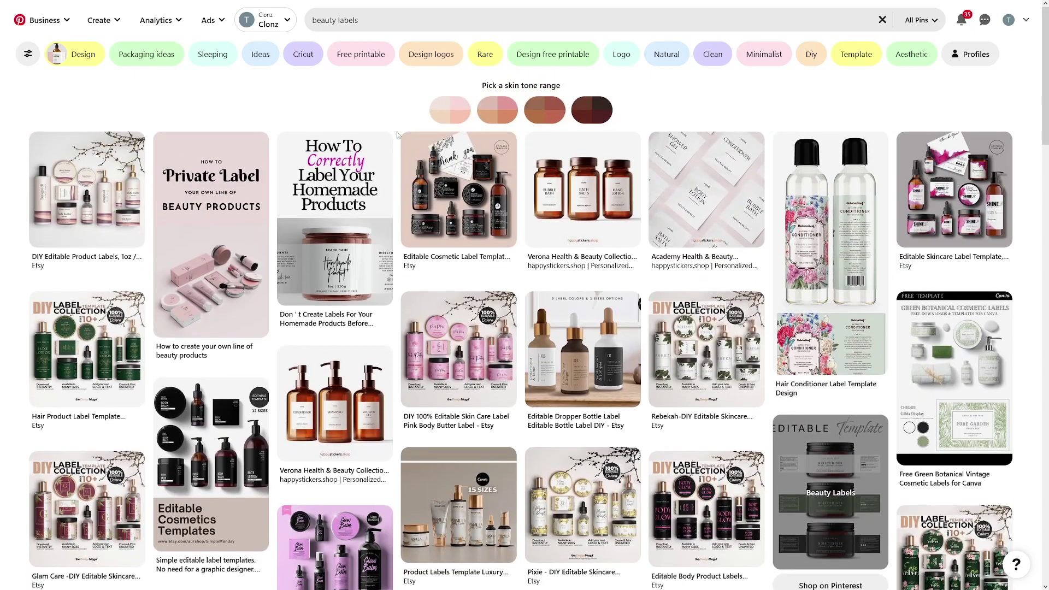
pyautogui.click(91, 219)
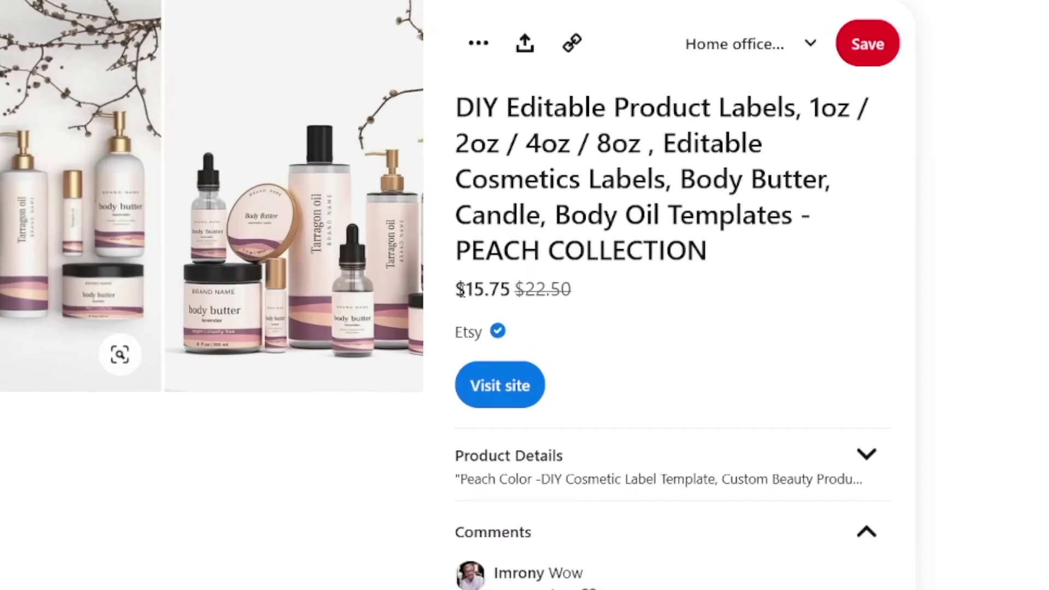
pyautogui.moveTo(501, 290); pyautogui.dragTo(455, 289)
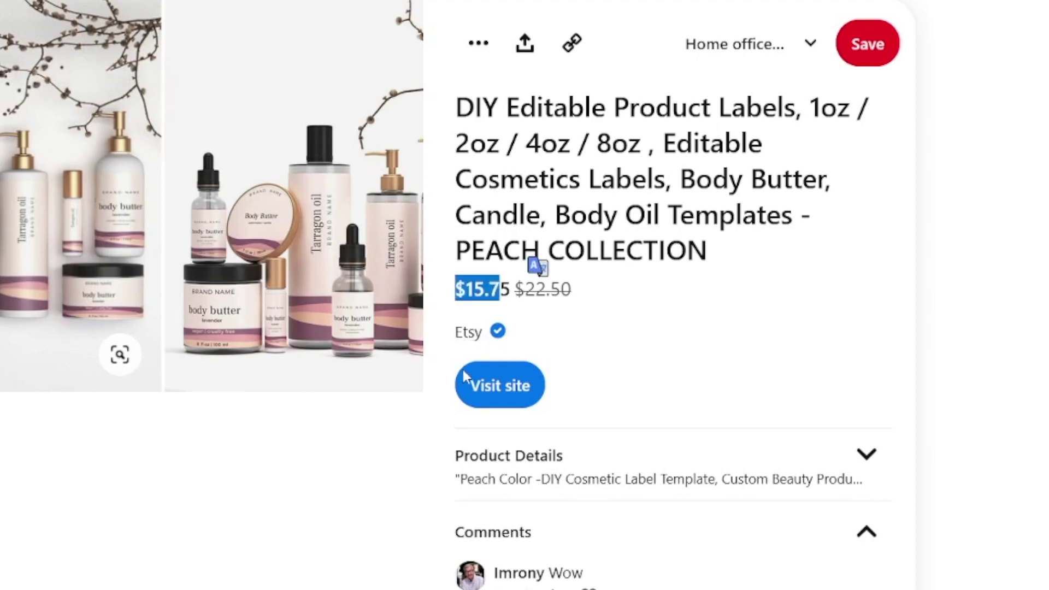
pyautogui.click(522, 397)
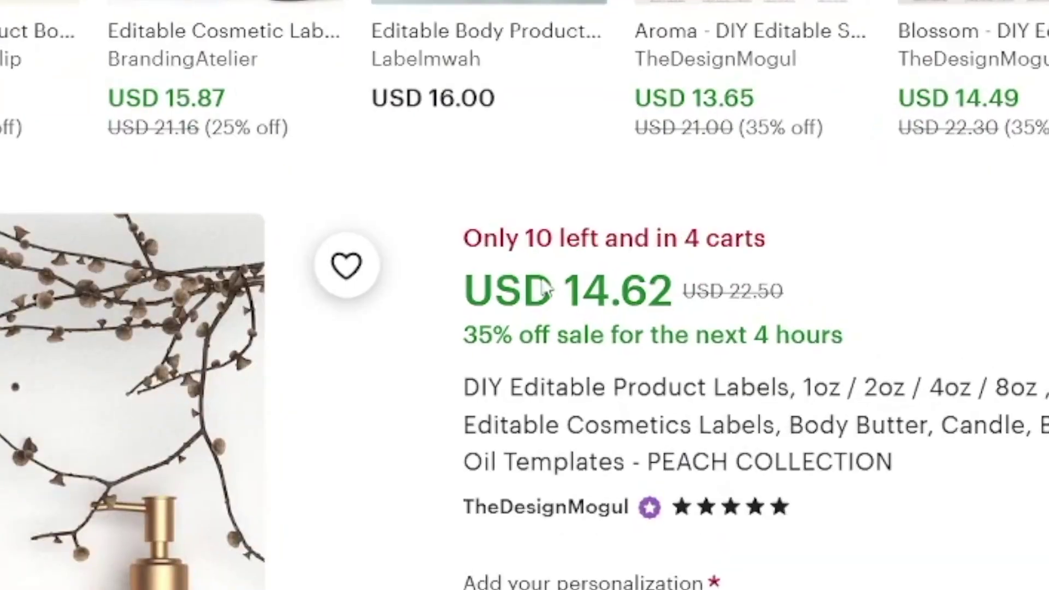
# - Highlight the listing's USD 14.62 sale price and its 287 reviews count
pyautogui.moveTo(695, 280); pyautogui.dragTo(740, 282)
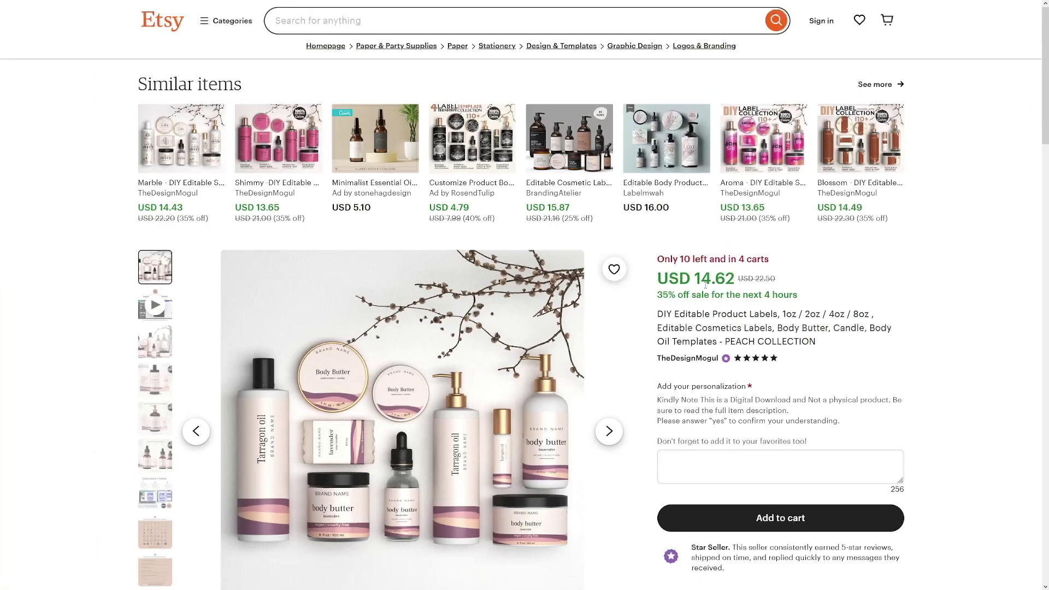
pyautogui.scroll(-5, 689, 300)
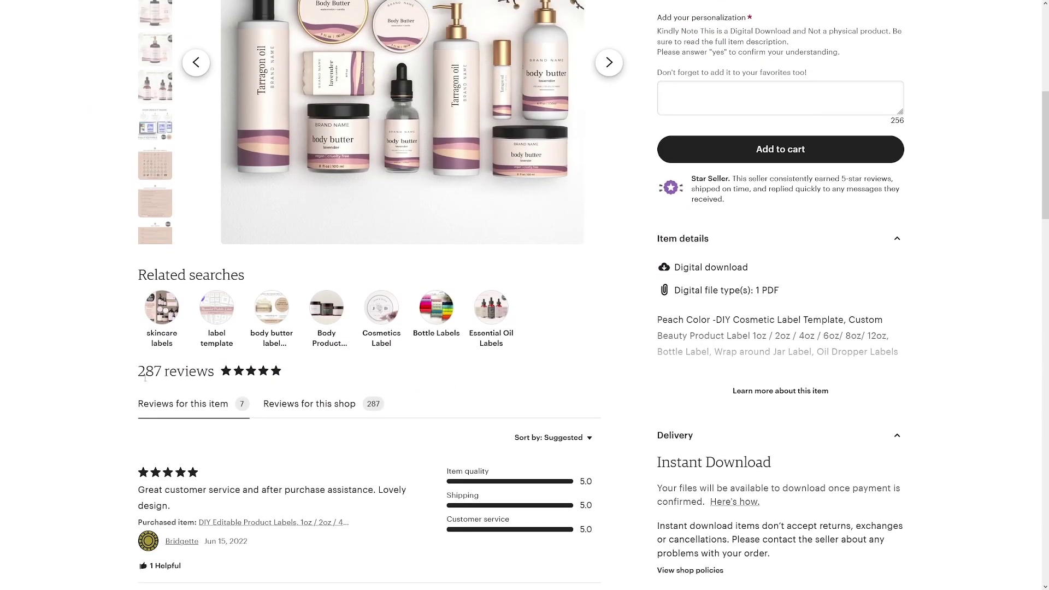
pyautogui.moveTo(138, 371); pyautogui.dragTo(179, 372)
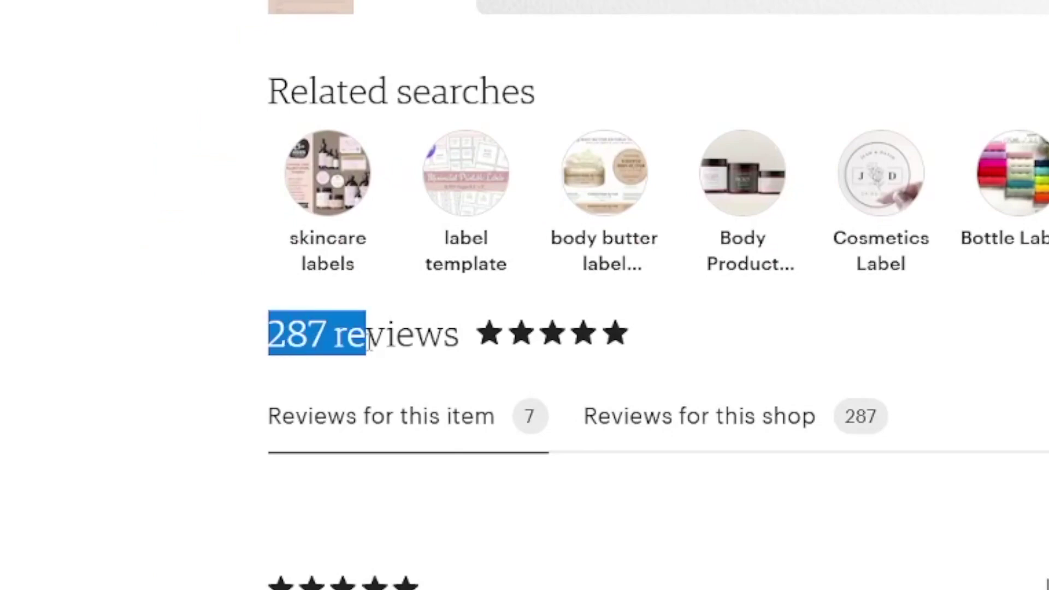
pyautogui.moveTo(369, 342); pyautogui.dragTo(462, 338)
pyautogui.click(459, 332)
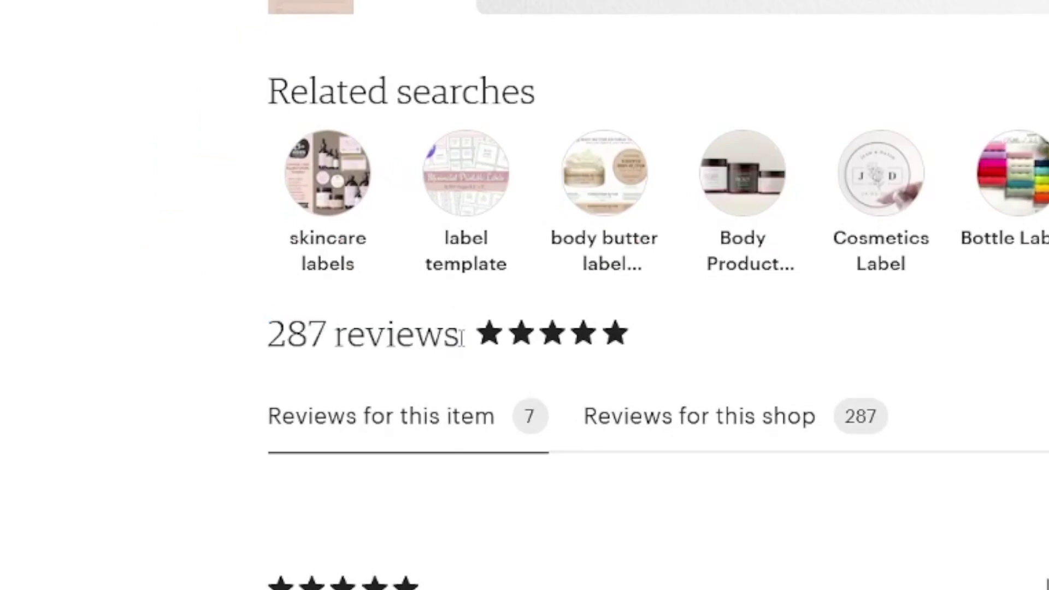
# - Highlight Etsy's 479.5M total visits figure in Similarweb
pyautogui.scroll(6, 559, 367)
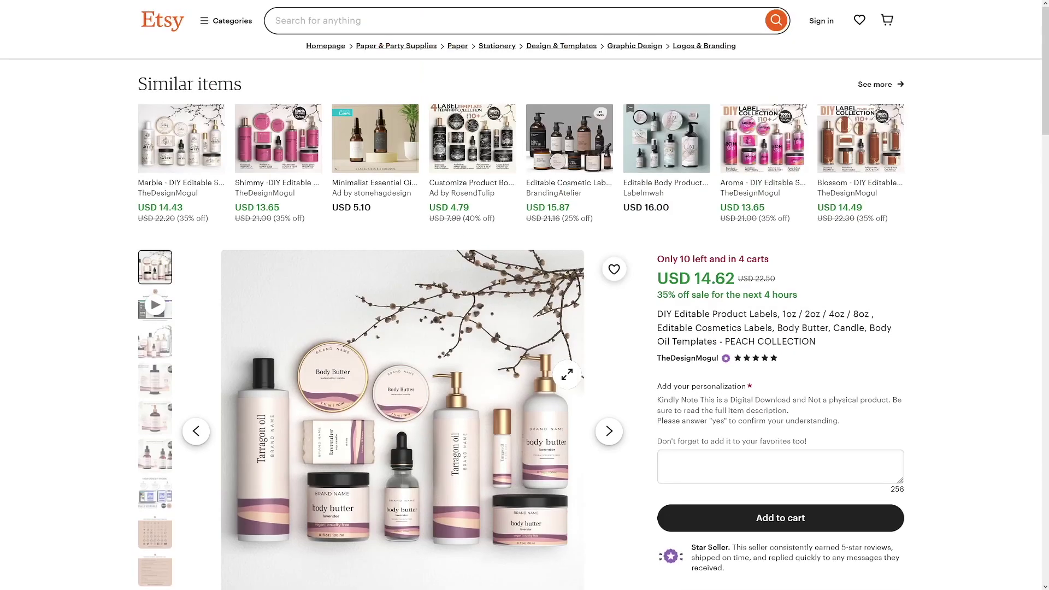
pyautogui.scroll(-2, 560, 367)
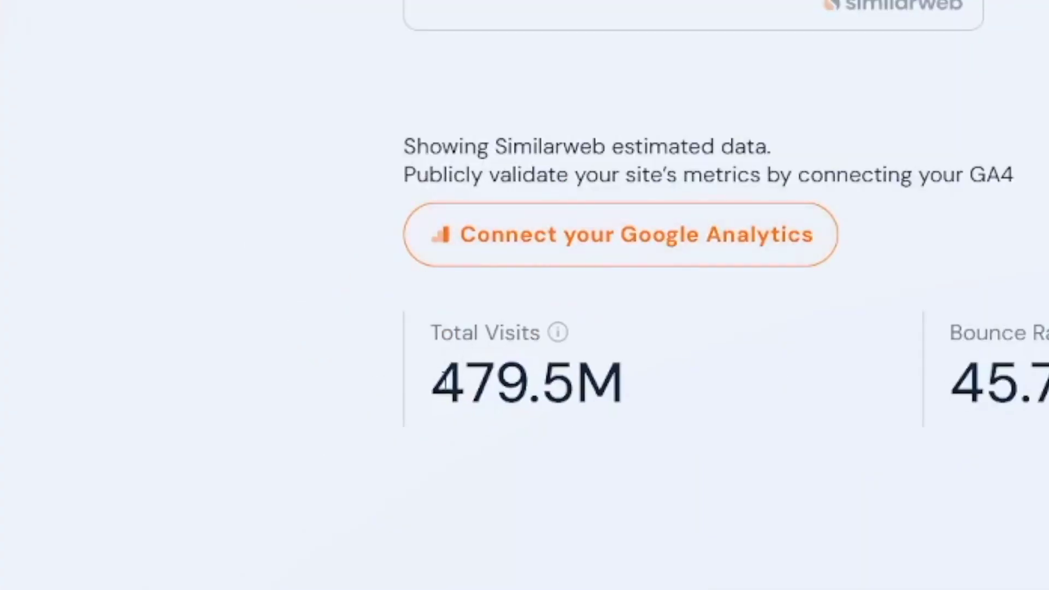
pyautogui.moveTo(431, 382); pyautogui.dragTo(626, 389)
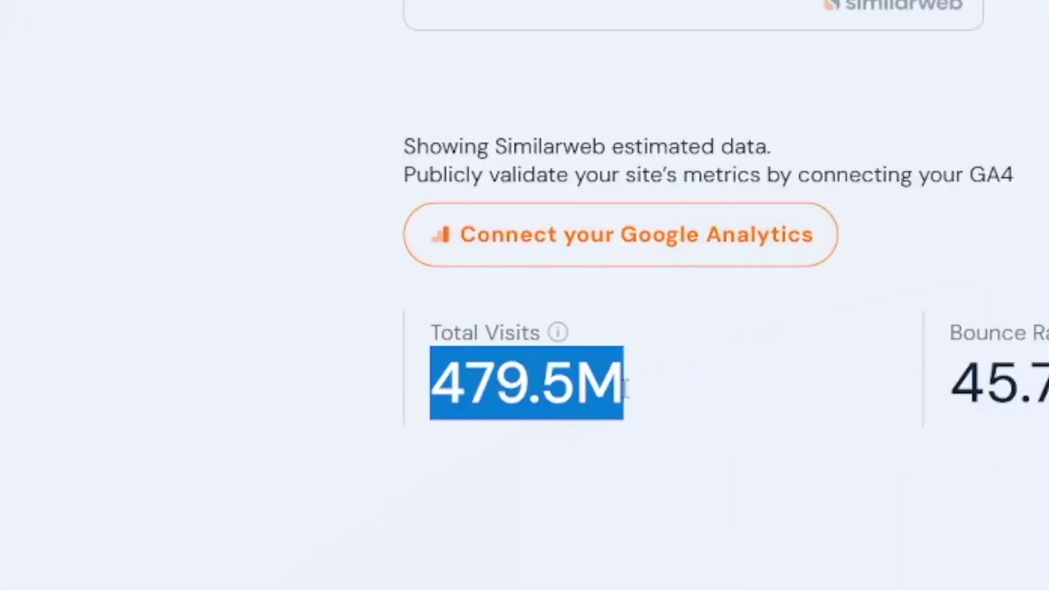
pyautogui.click(678, 383)
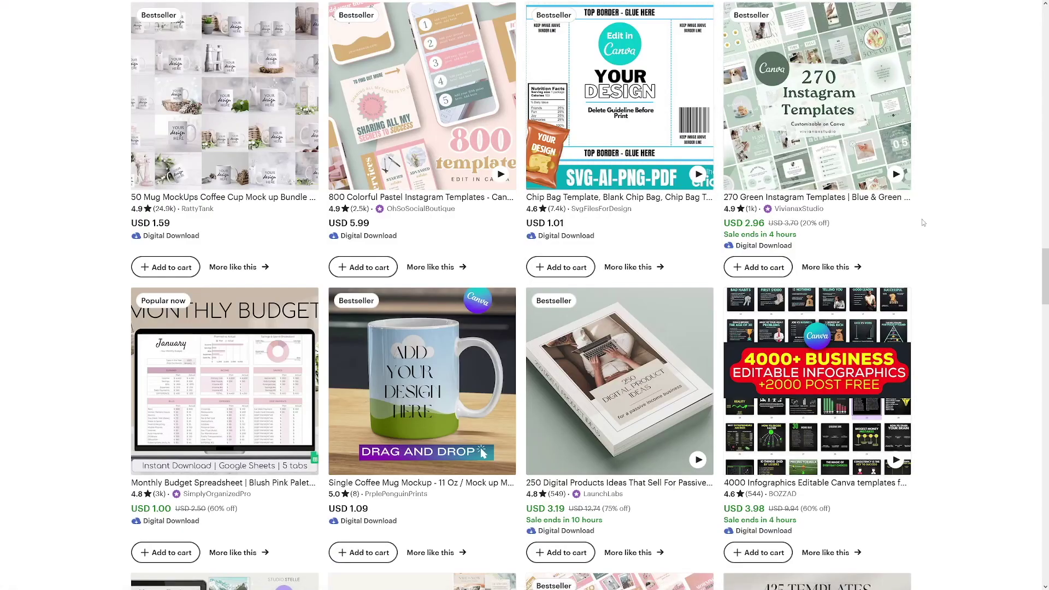
# - Scroll through the first page of Canva template listings on Etsy
pyautogui.scroll(-2, 923, 221)
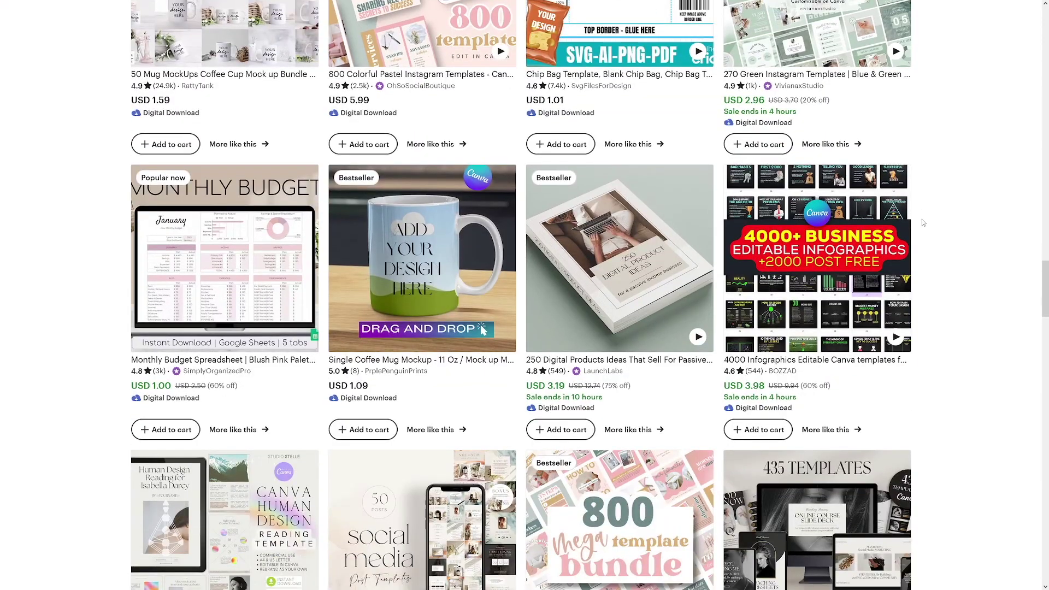
pyautogui.scroll(-4, 922, 221)
pyautogui.scroll(-10, 922, 221)
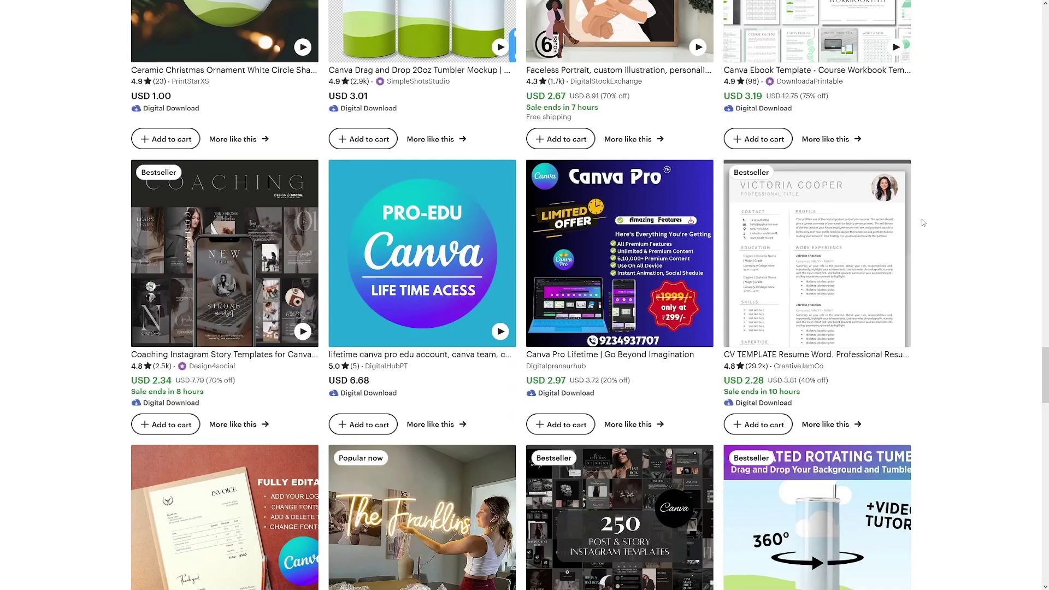
pyautogui.scroll(-3, 923, 221)
pyautogui.scroll(-2, 923, 222)
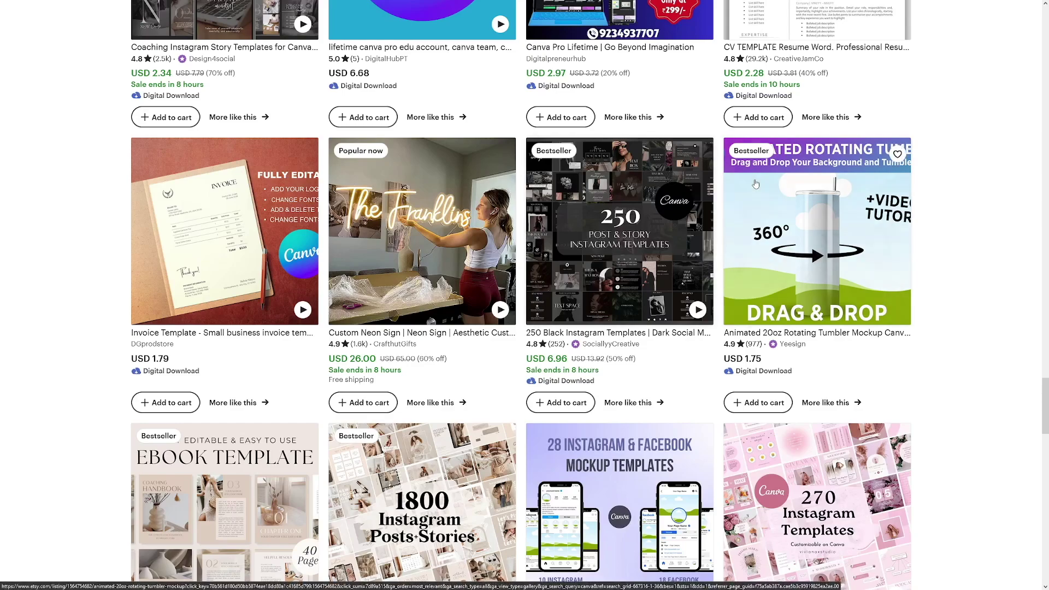
pyautogui.scroll(-5, 755, 184)
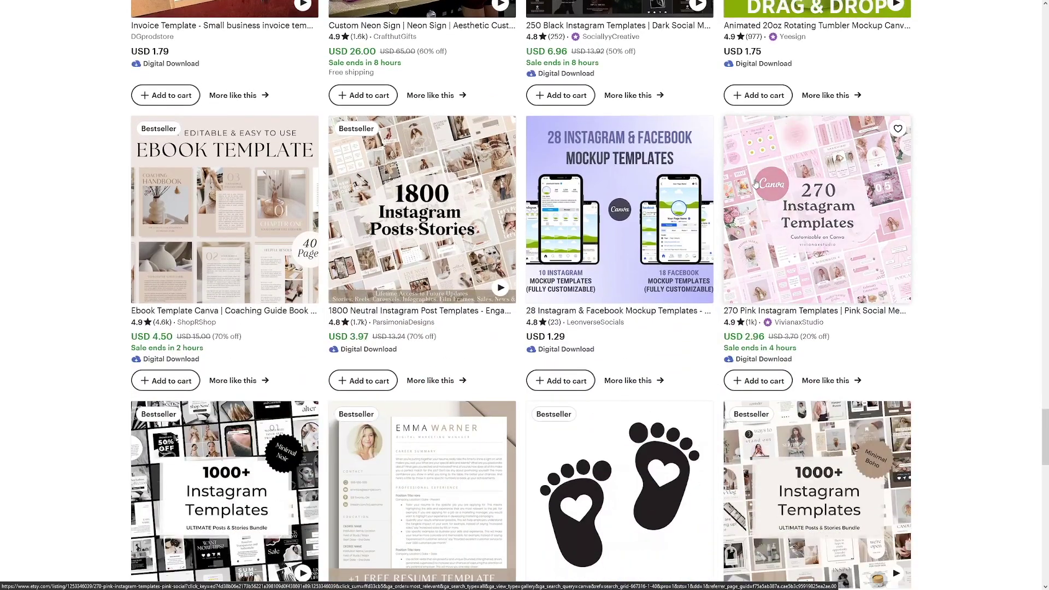
pyautogui.scroll(-5, 755, 184)
pyautogui.scroll(-4, 755, 184)
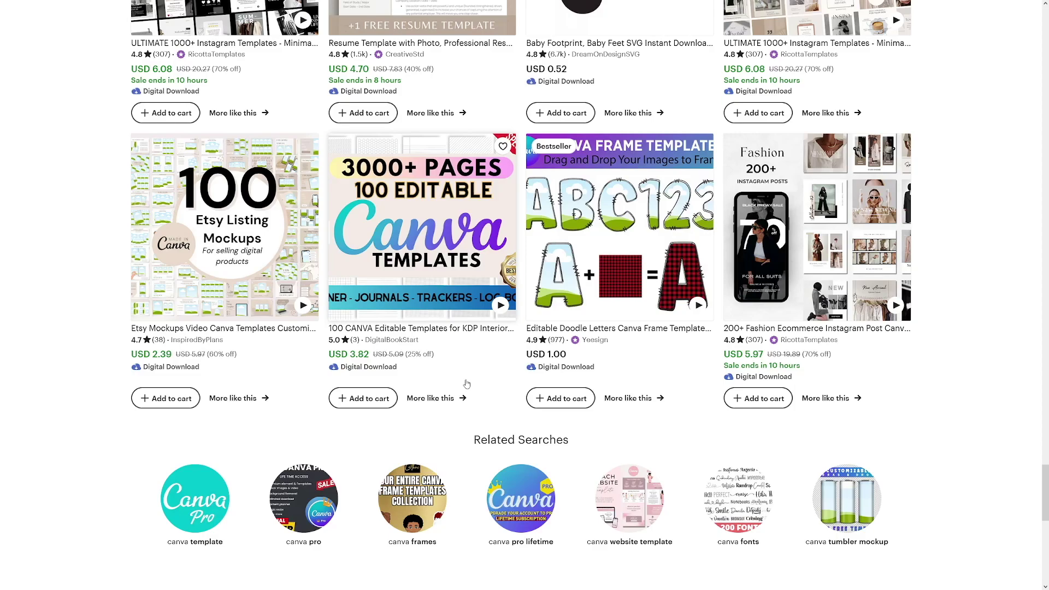
pyautogui.scroll(-8, 487, 377)
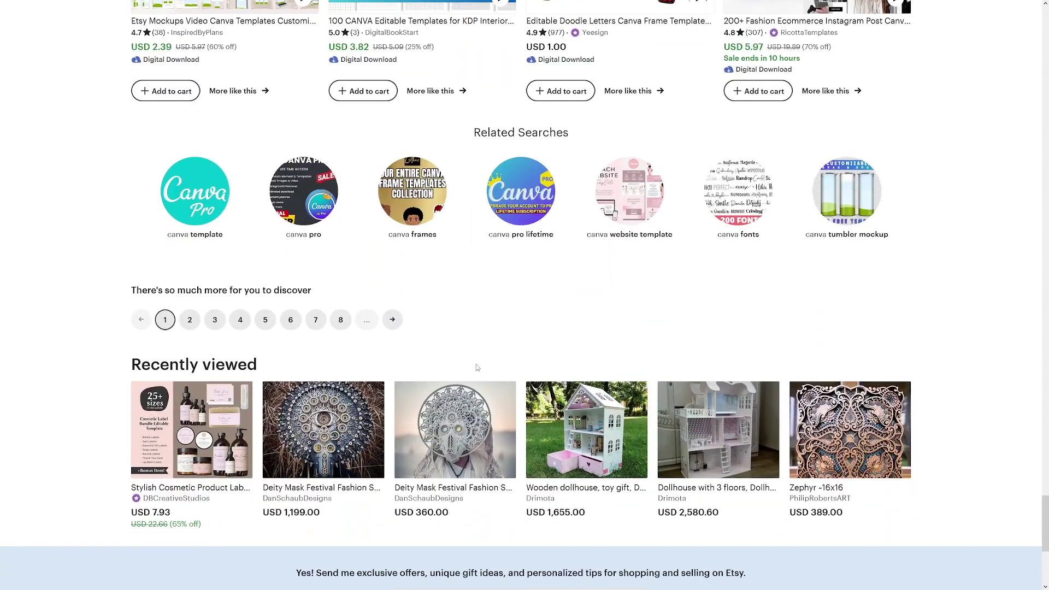
pyautogui.scroll(8, 476, 364)
pyautogui.scroll(-5, 476, 369)
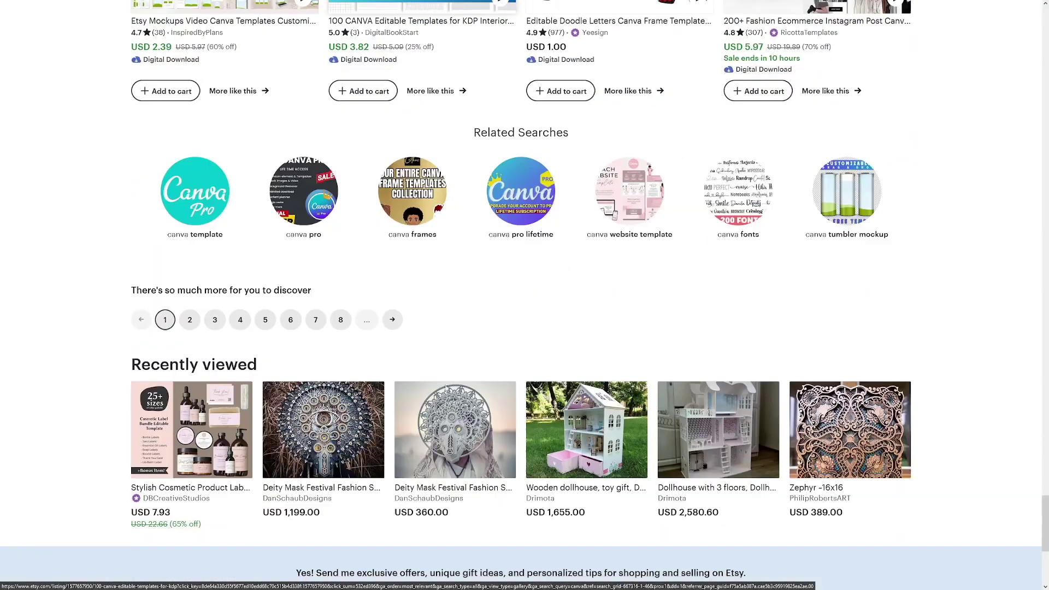
# - Go to the second results page and scroll through its listings
pyautogui.click(192, 320)
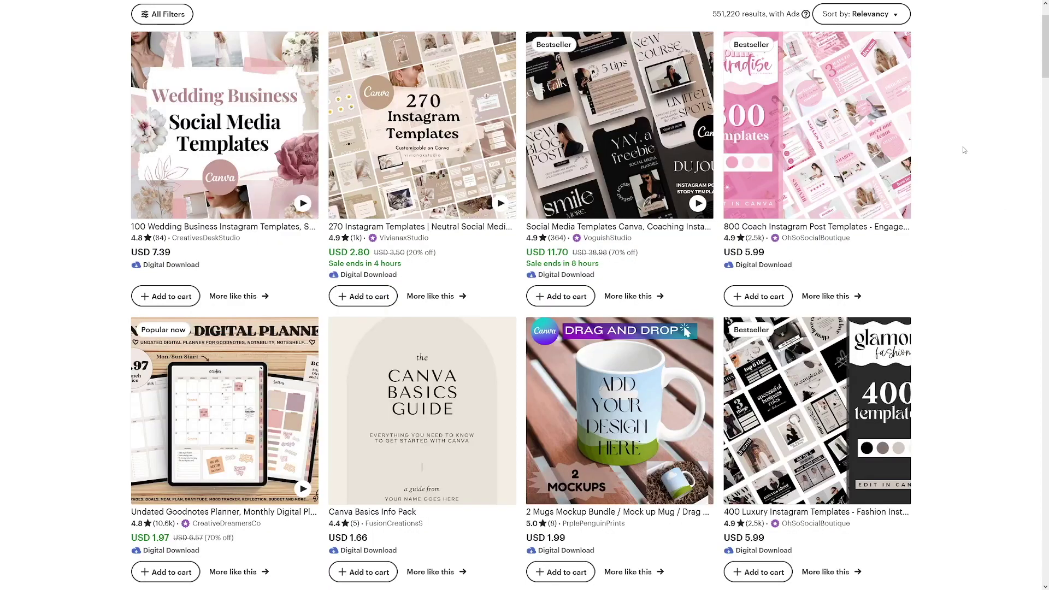
pyautogui.scroll(-12, 964, 149)
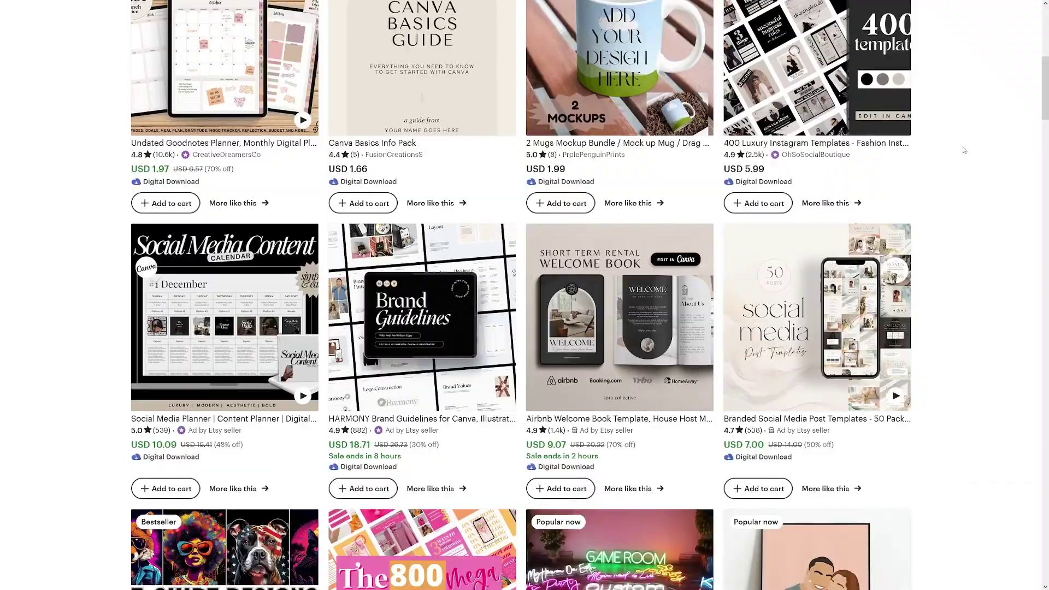
pyautogui.scroll(-11, 963, 150)
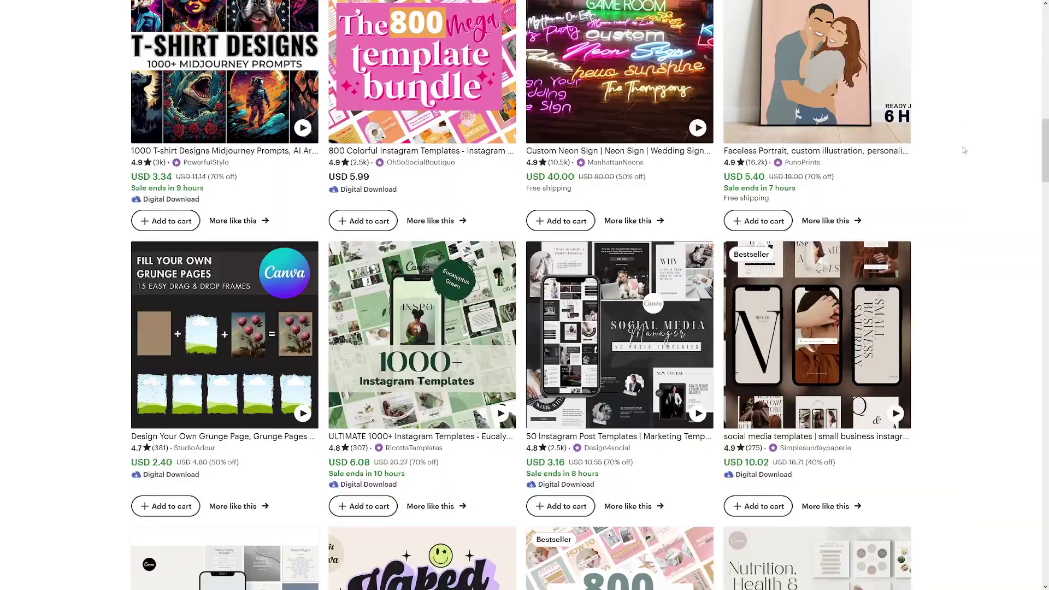
pyautogui.scroll(-5, 963, 147)
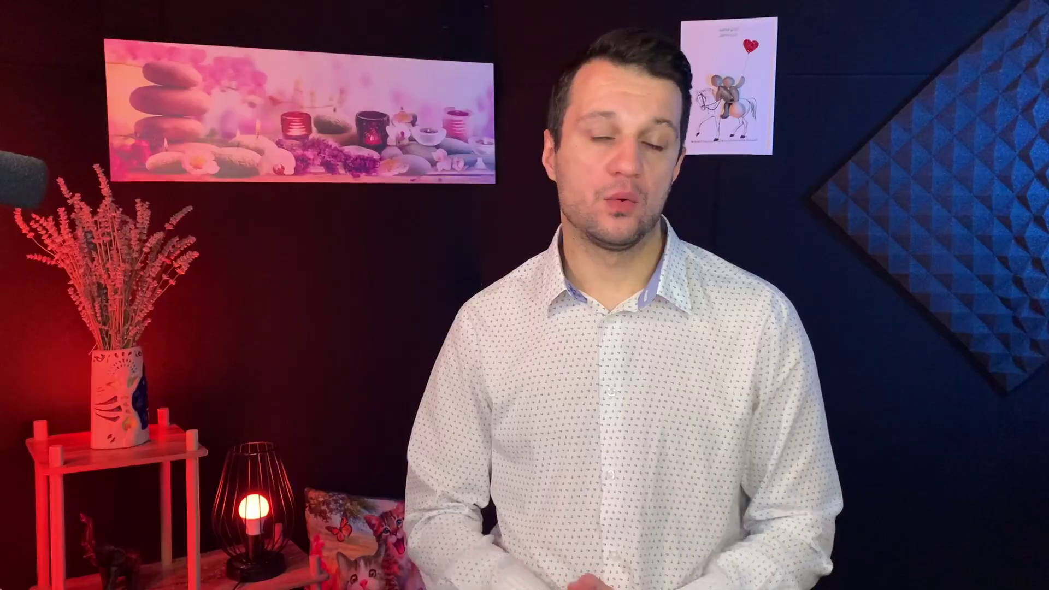